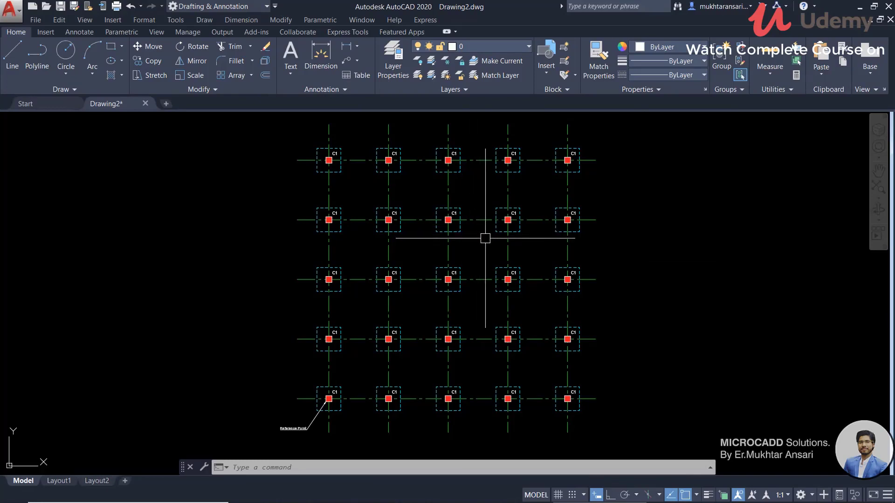
Pan and zoom the view to frame the column grid around the Reference Point column
scroll(405, 222, "up", 2)
middle_click_drag(403, 220, 402, 261)
scroll(401, 340, "down", 2)
mouse_move(401, 340)
middle_mouse_down()
mouse_move(406, 280)
mouse_move(397, 366)
middle_mouse_up()
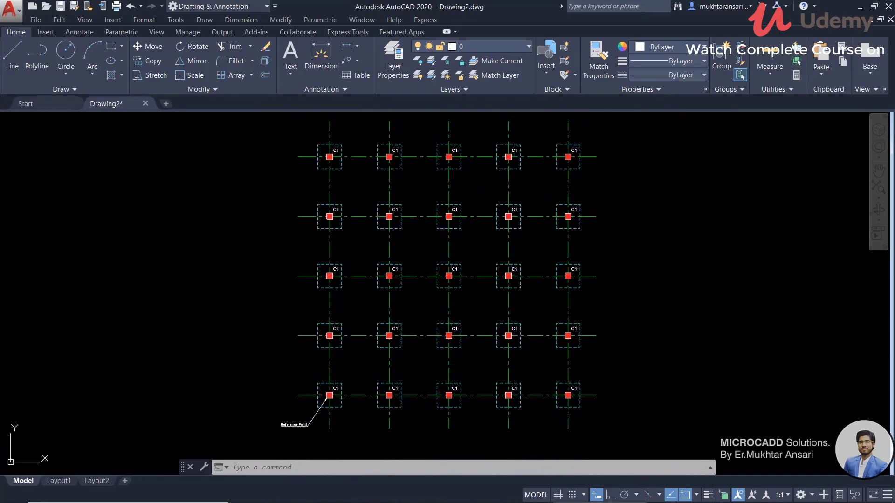
middle_click_drag(476, 370, 490, 341)
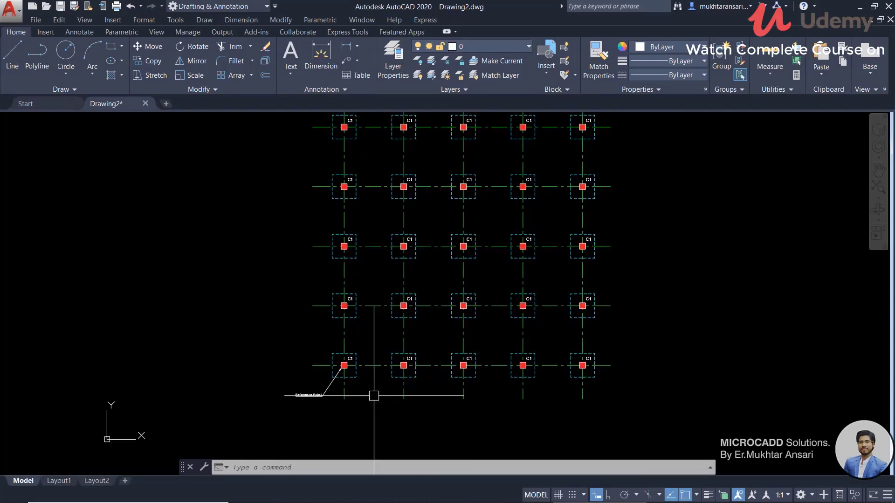
scroll(354, 387, "up", 3)
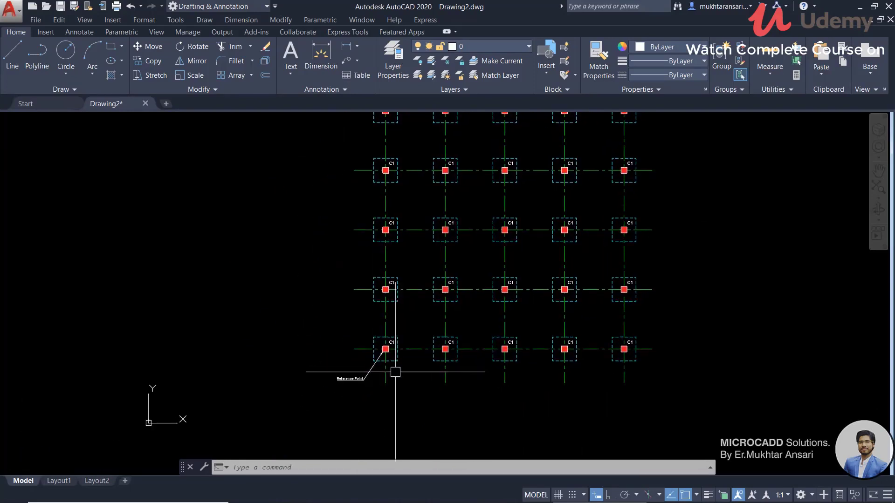
scroll(365, 368, "up", 2)
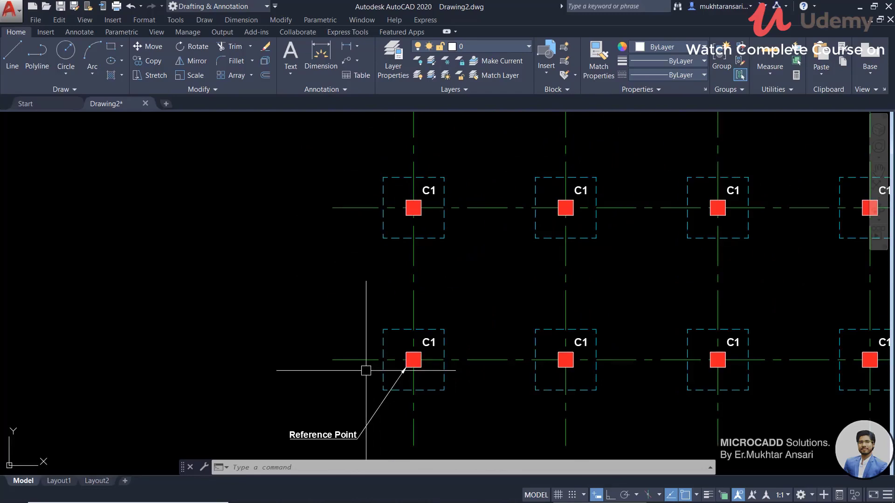
scroll(364, 327, "down", 2)
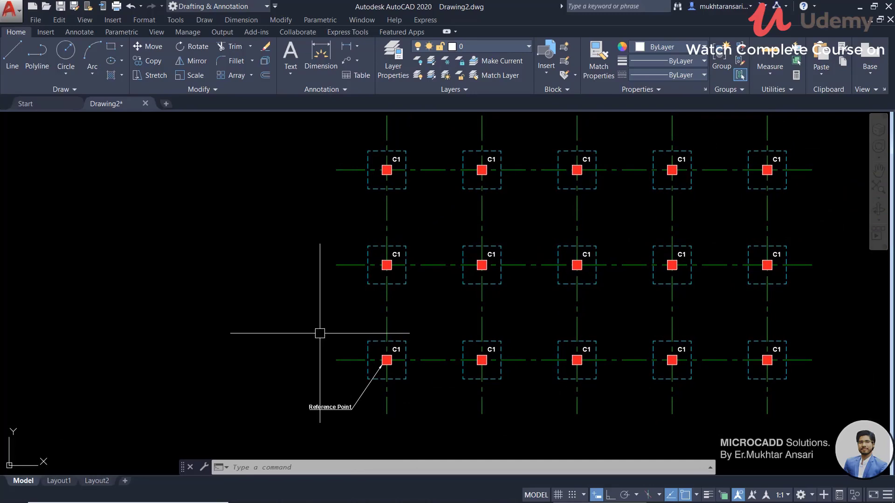
scroll(356, 390, "up", 2)
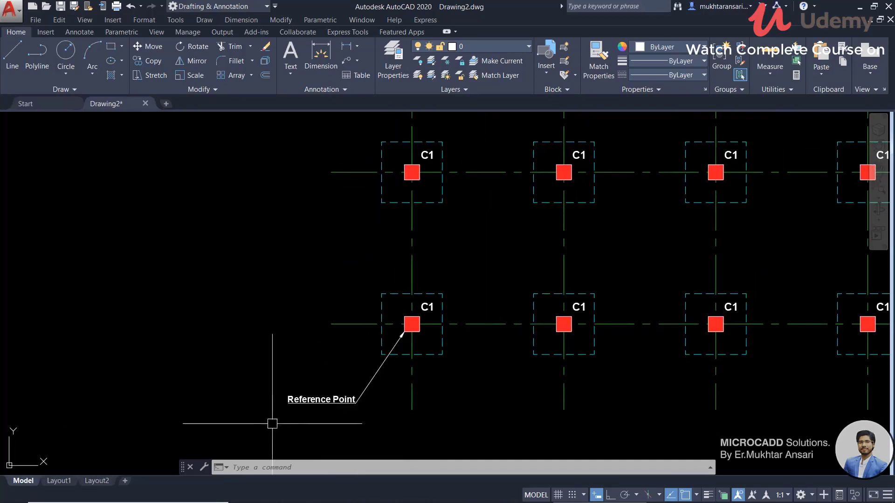
scroll(380, 347, "up", 2)
scroll(404, 327, "up", 2)
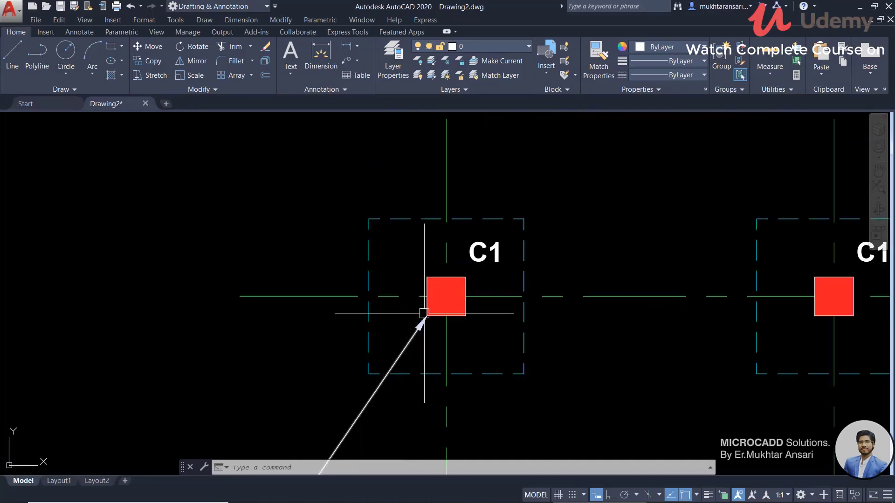
scroll(425, 316, "down", 8)
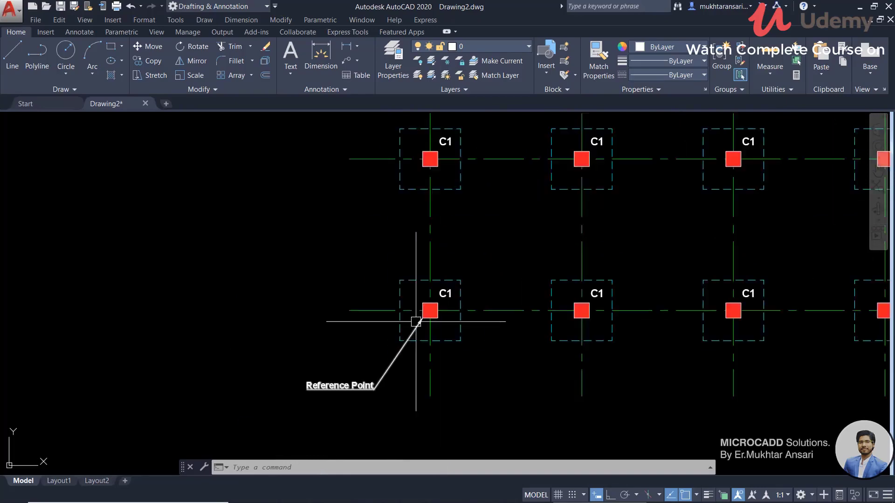
mouse_move(424, 318)
middle_mouse_down()
mouse_move(375, 349)
mouse_move(396, 329)
mouse_move(428, 320)
middle_mouse_up()
scroll(395, 338, "up", 2)
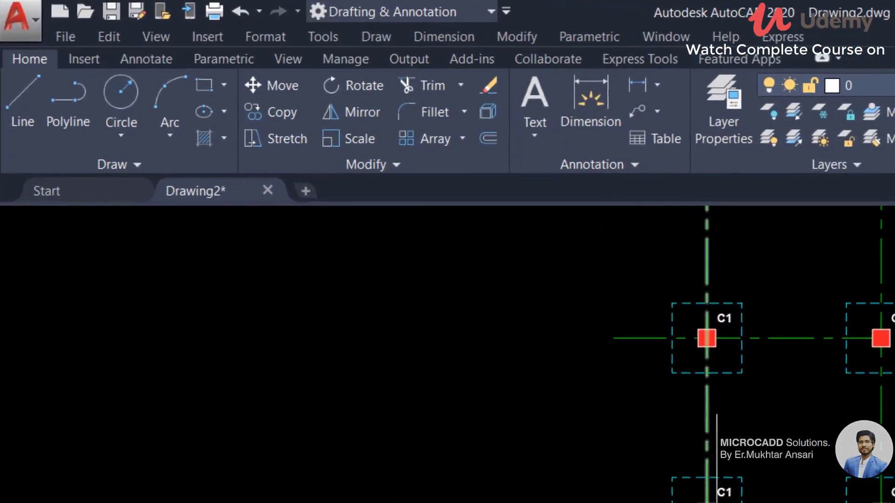
left_click(658, 85)
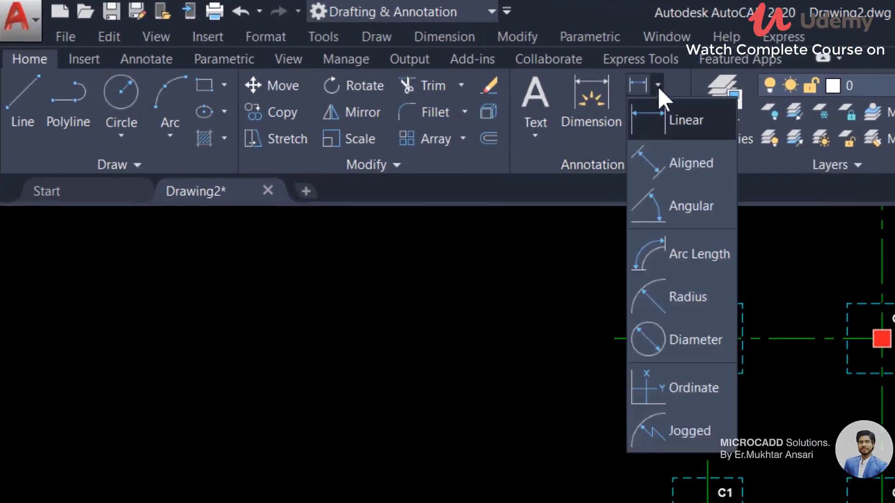
left_click(519, 387)
Add an ordinate dimension from the Reference Point column, placing the 149,03 text up-left
left_click(162, 60)
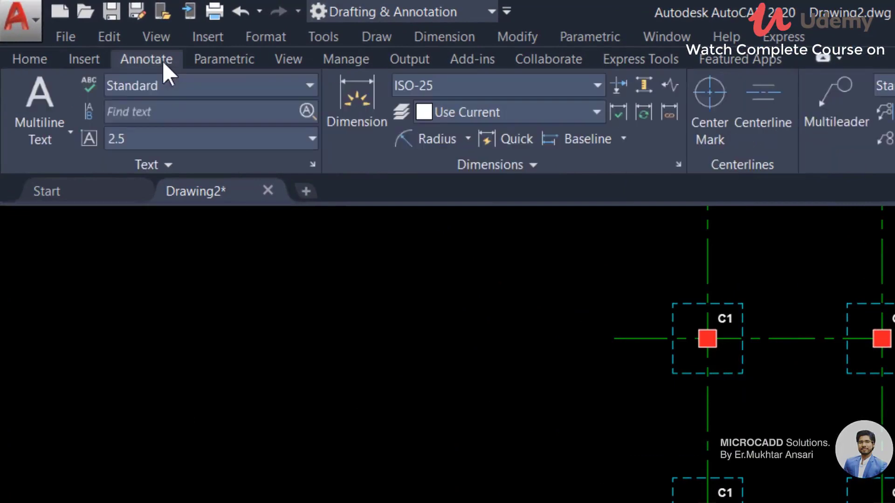
left_click(467, 139)
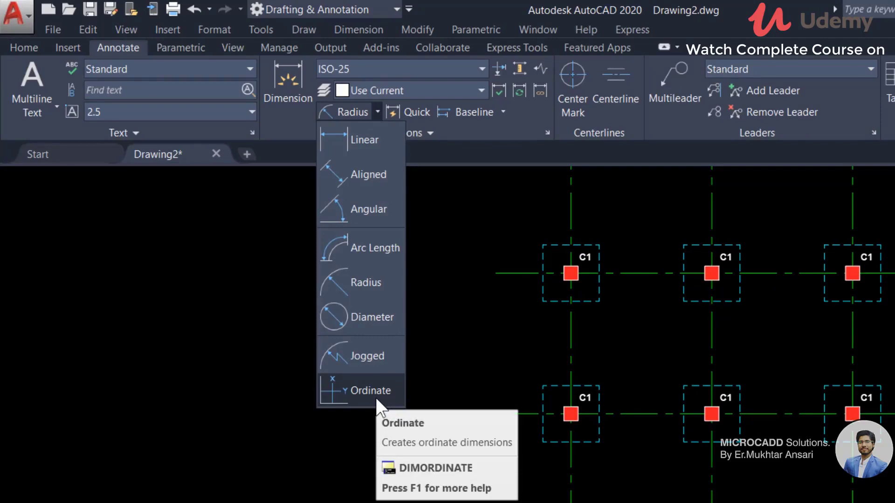
left_click(368, 391)
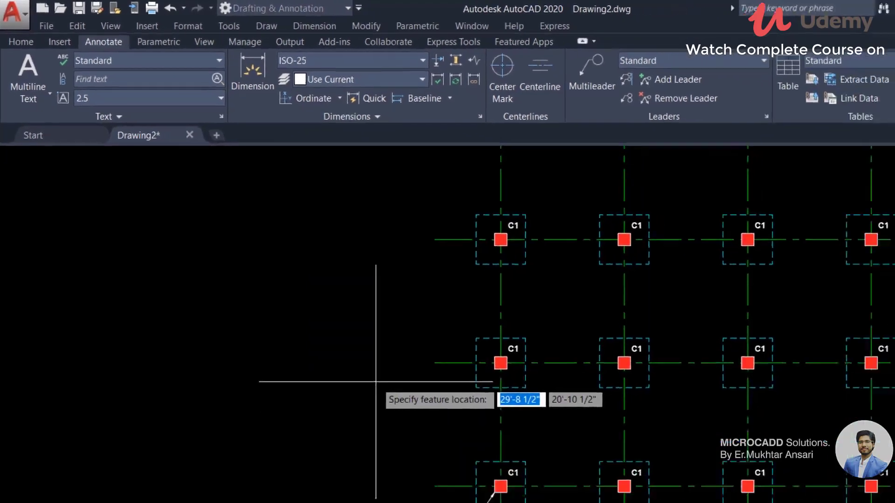
scroll(536, 391, "up", 5)
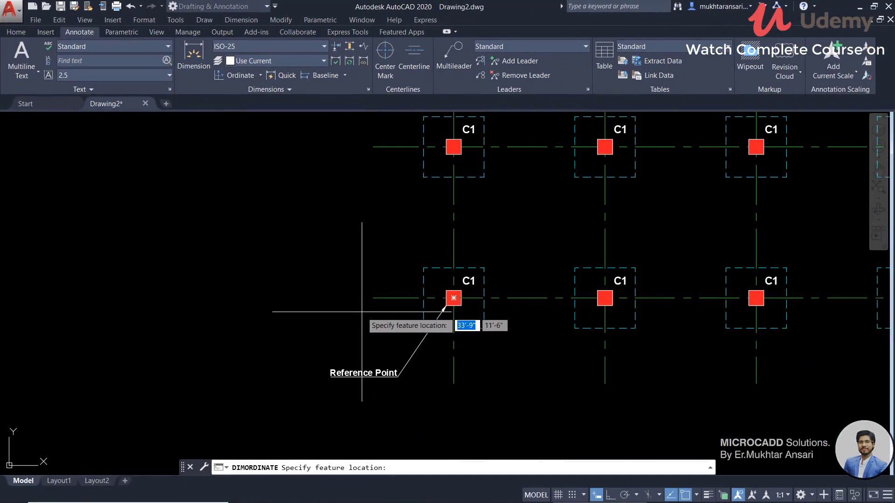
scroll(361, 312, "up", 2)
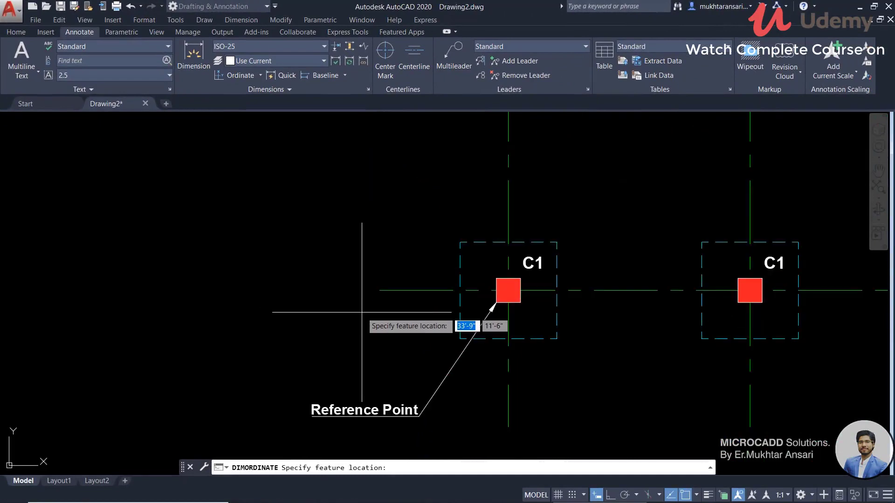
left_click(380, 290)
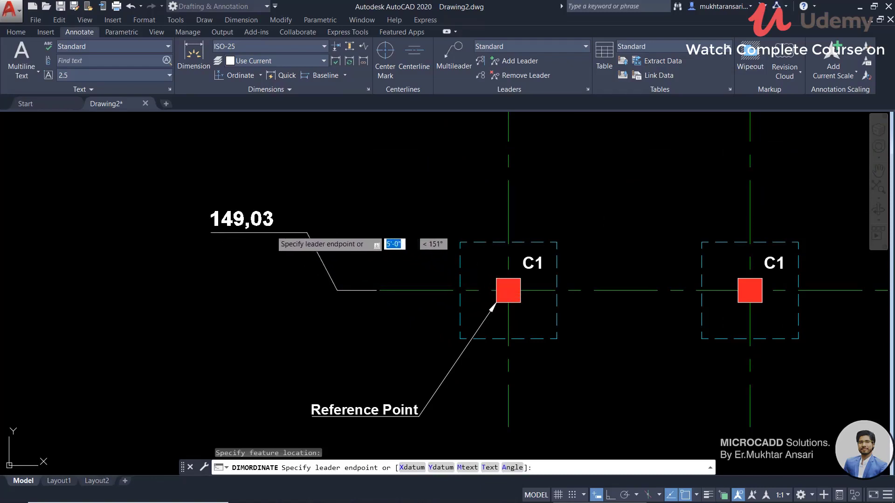
left_click(259, 234)
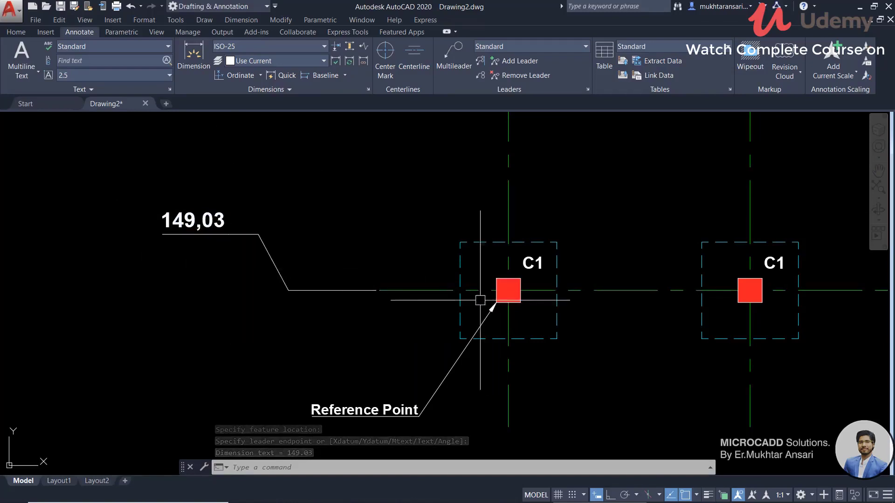
scroll(158, 223, "up", 2)
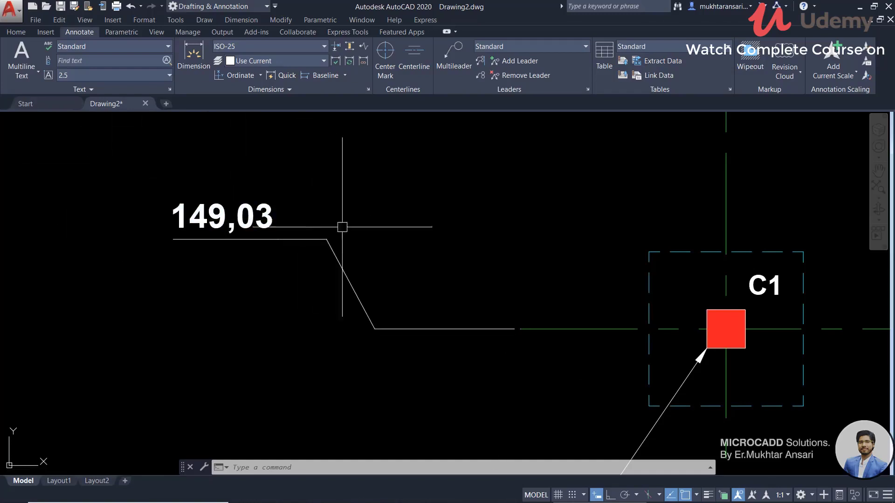
scroll(335, 223, "down", 1)
scroll(544, 285, "up", 1)
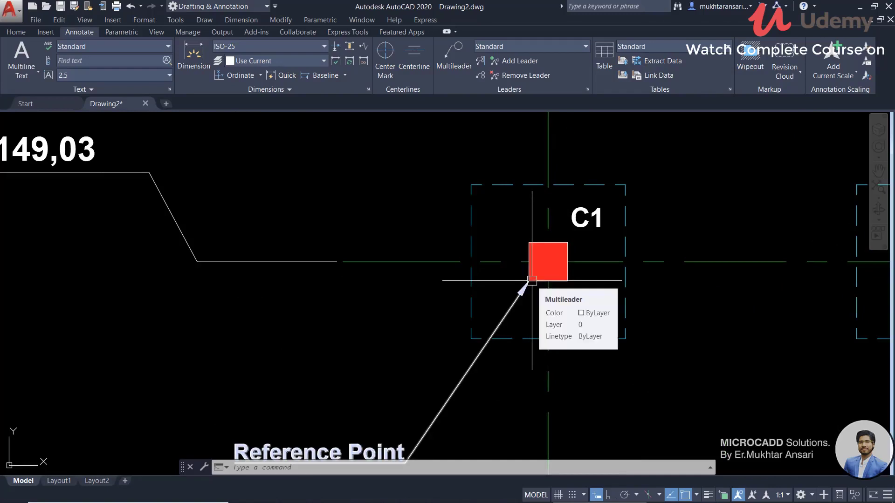
scroll(531, 281, "down", 5)
middle_click_drag(525, 285, 537, 247)
Erase the 149,03 ordinate dimension
left_click(178, 354)
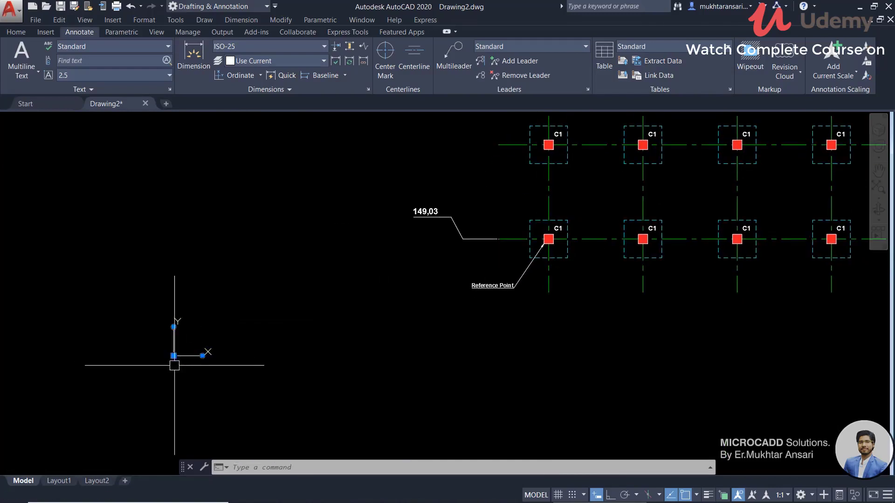
key("Escape")
left_click(439, 217)
key("Delete")
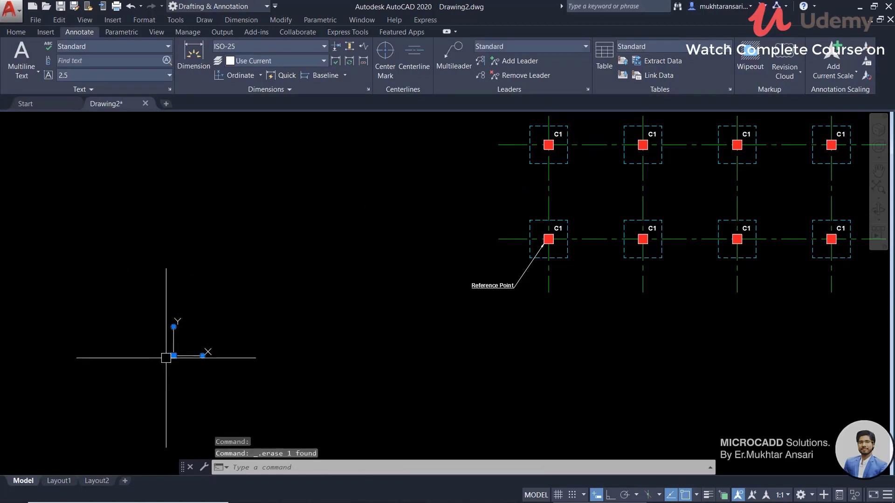
Move the UCS origin to the lower-left corner of the Reference Point column
left_click(172, 354)
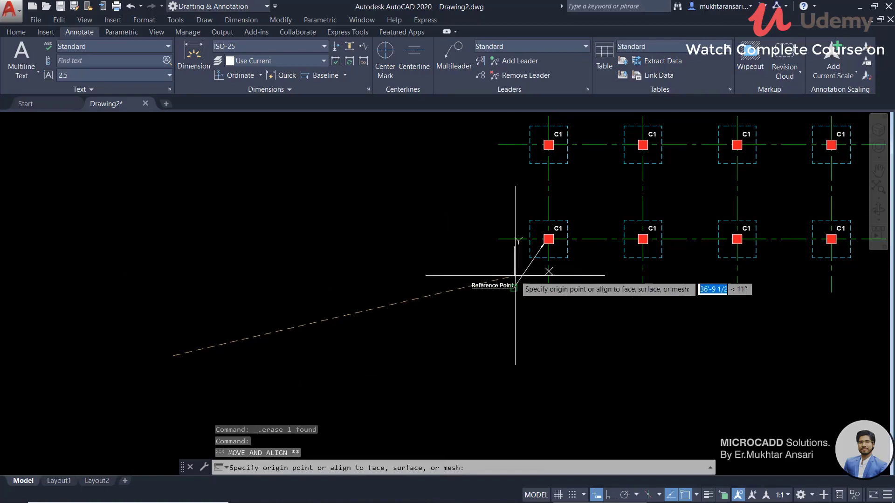
scroll(544, 243, "up", 8)
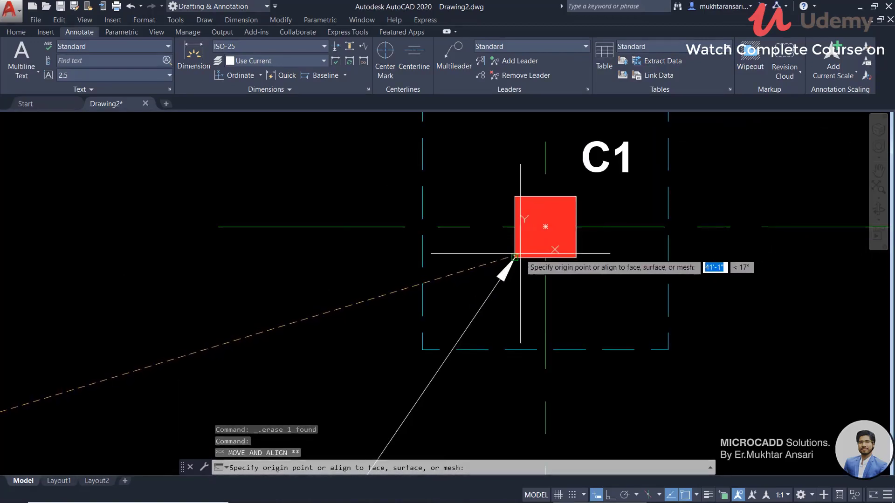
left_click(515, 257)
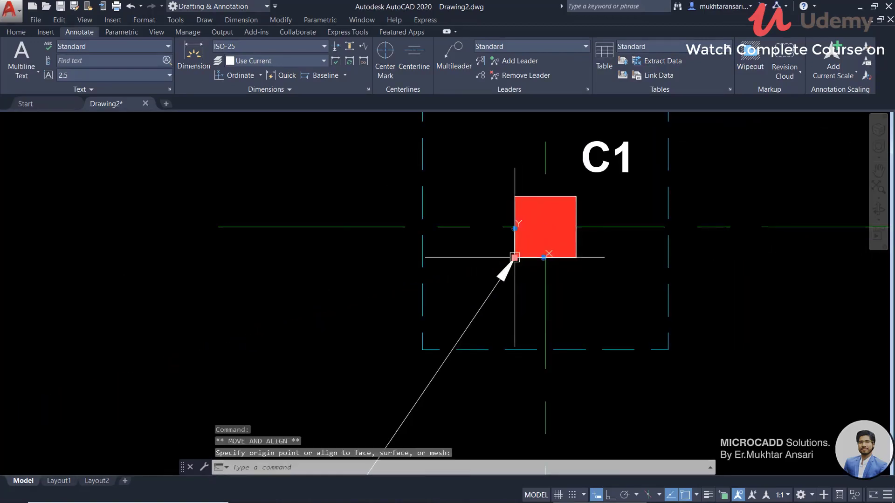
scroll(578, 224, "up", 4)
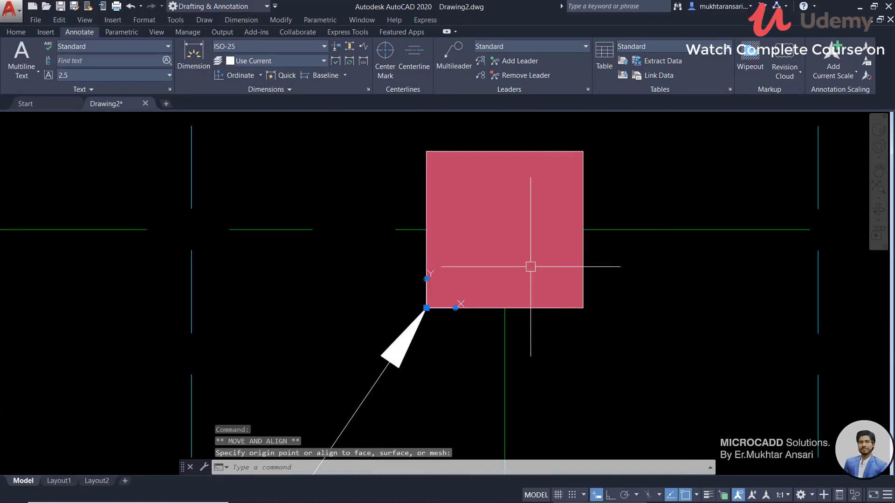
scroll(439, 309, "down", 8)
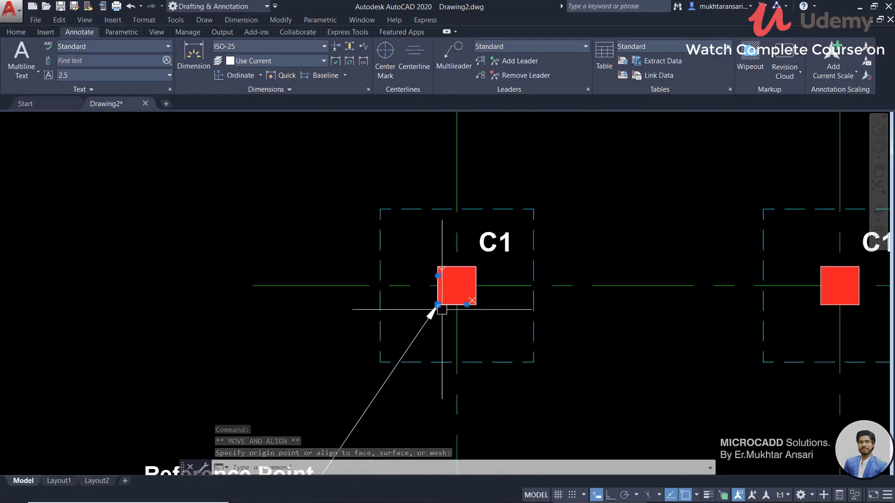
middle_click_drag(453, 331, 490, 293)
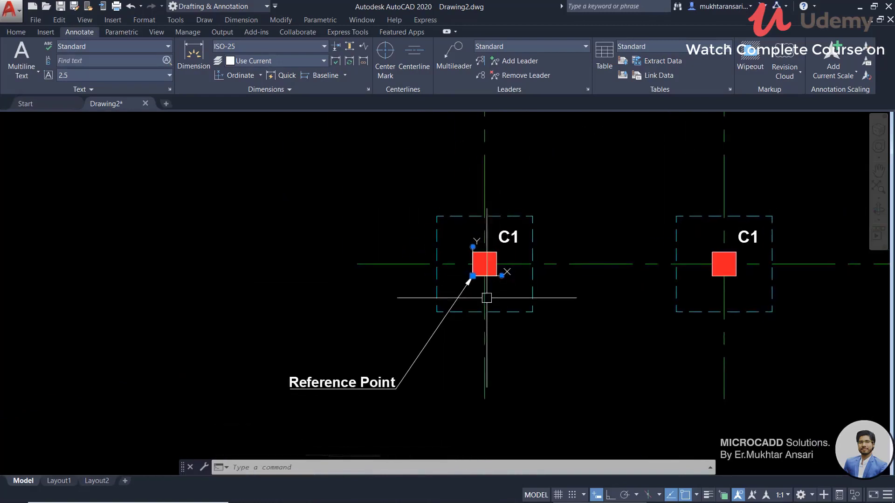
key("Escape")
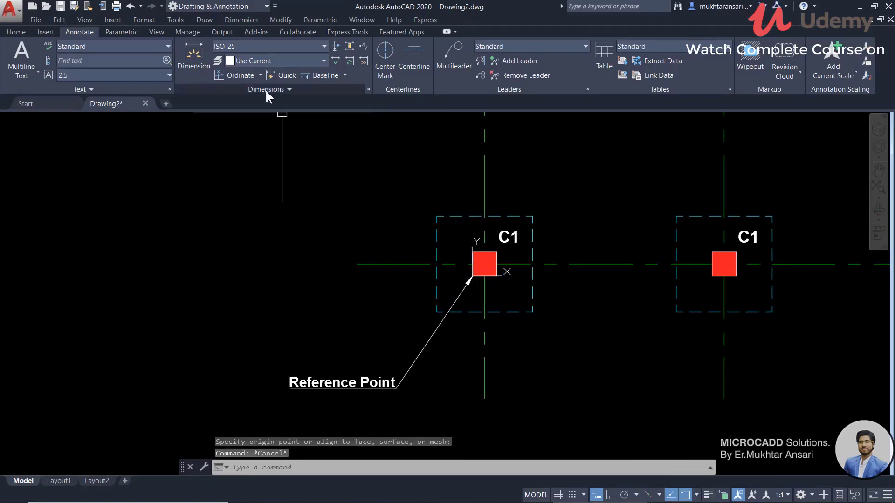
Add a 6 ordinate dimension left of the reference column, then bring up dimension styles with D
left_click(242, 75)
left_click(358, 264)
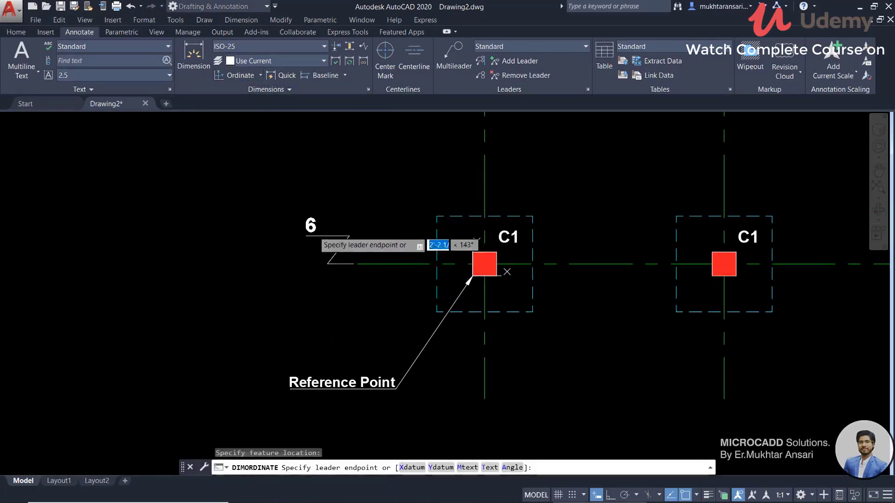
left_click(208, 213)
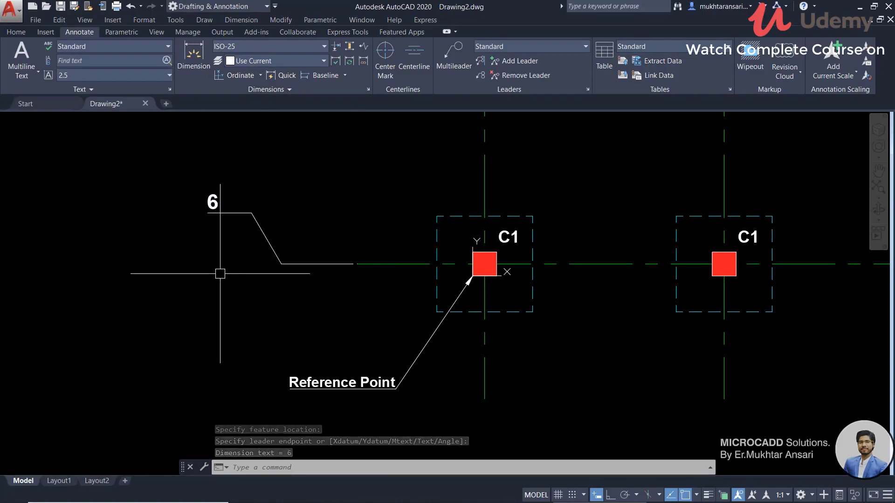
type("d")
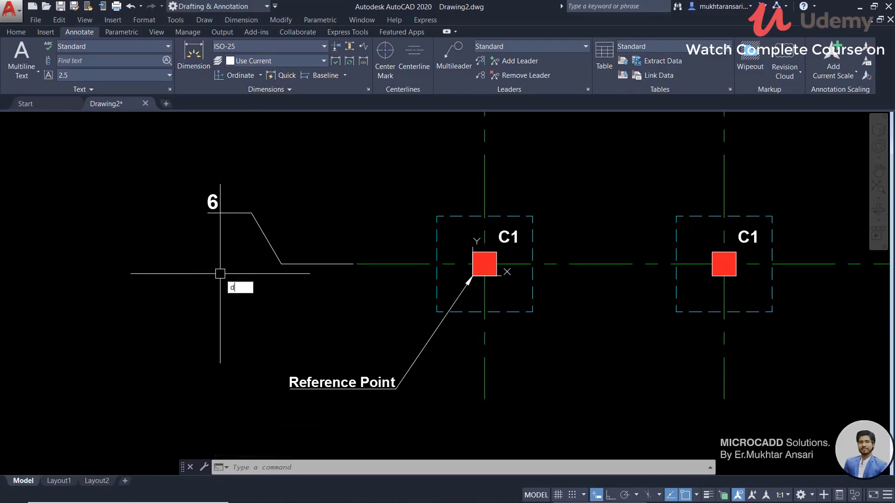
key("Return")
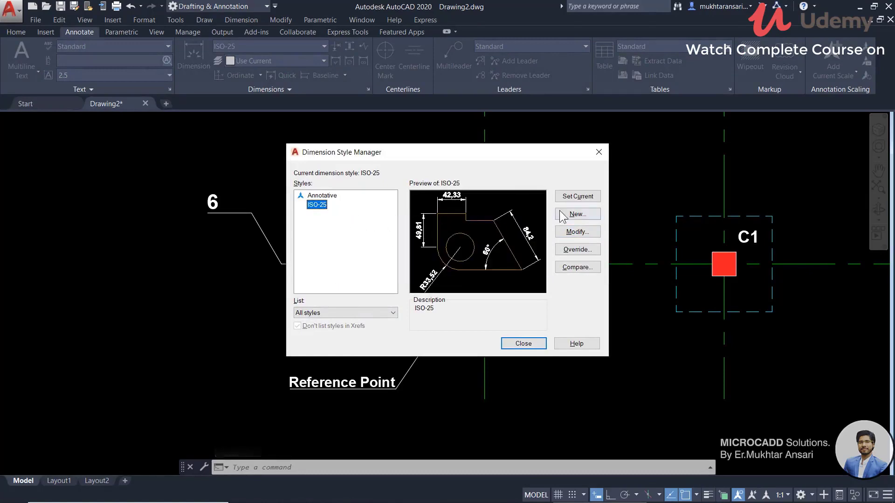
Give ISO-25 Architectural primary units with 0'-0 1/2" precision and zero feet suppressed
left_click(576, 233)
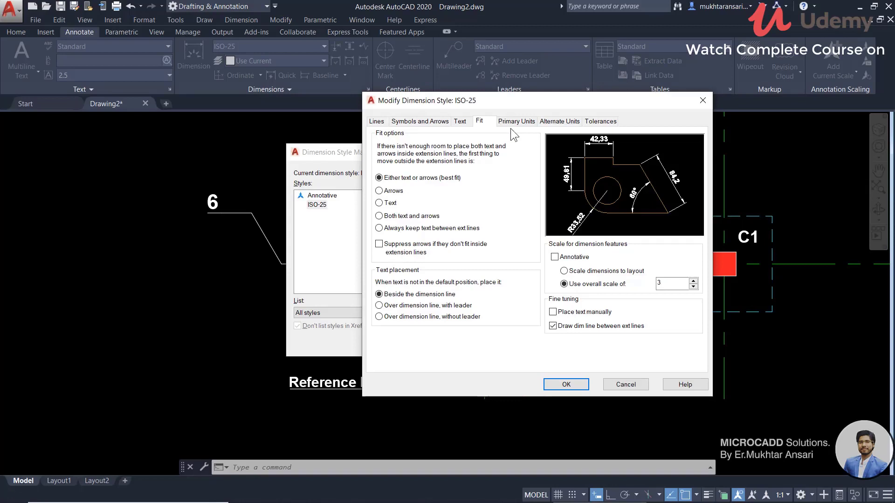
left_click(514, 123)
left_click(503, 194)
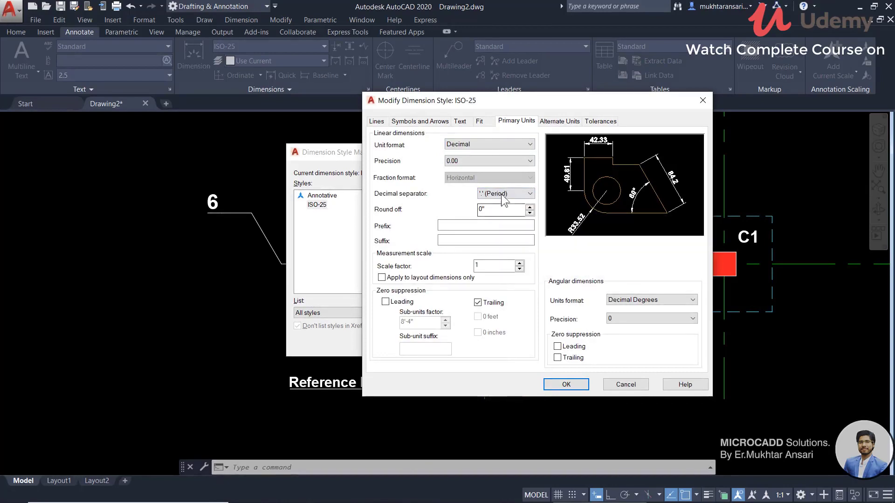
left_click(468, 145)
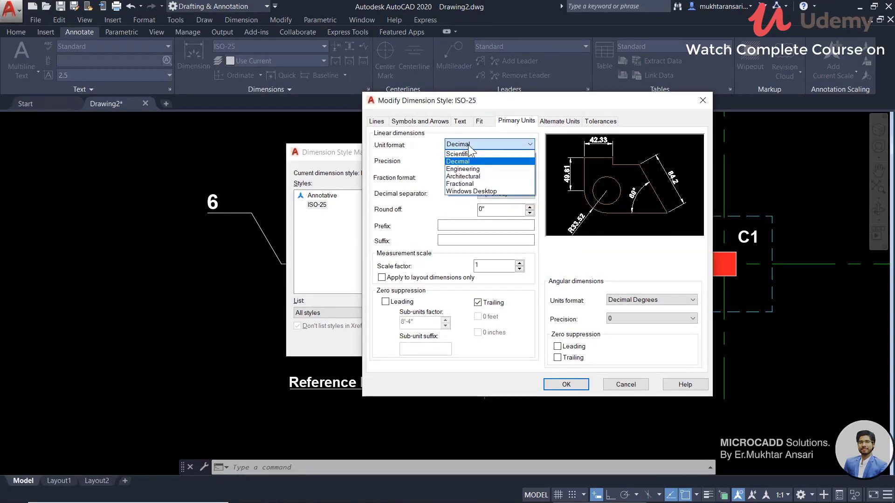
left_click(474, 177)
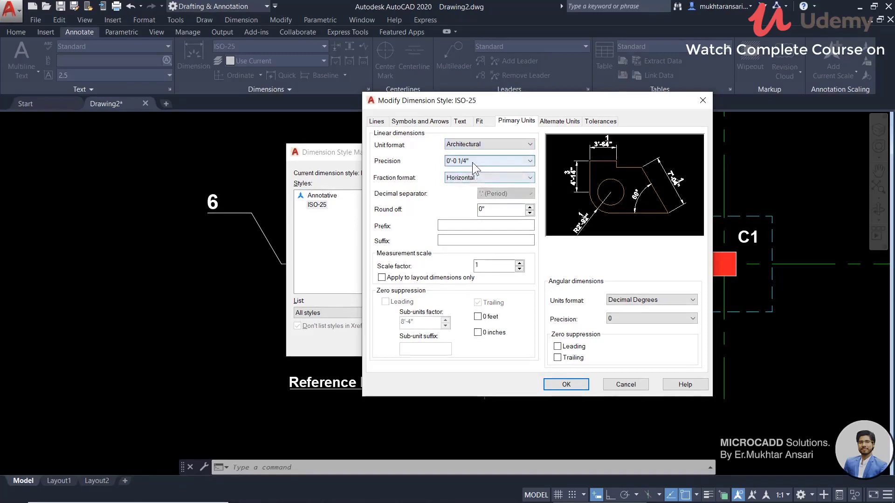
left_click(472, 162)
left_click(468, 177)
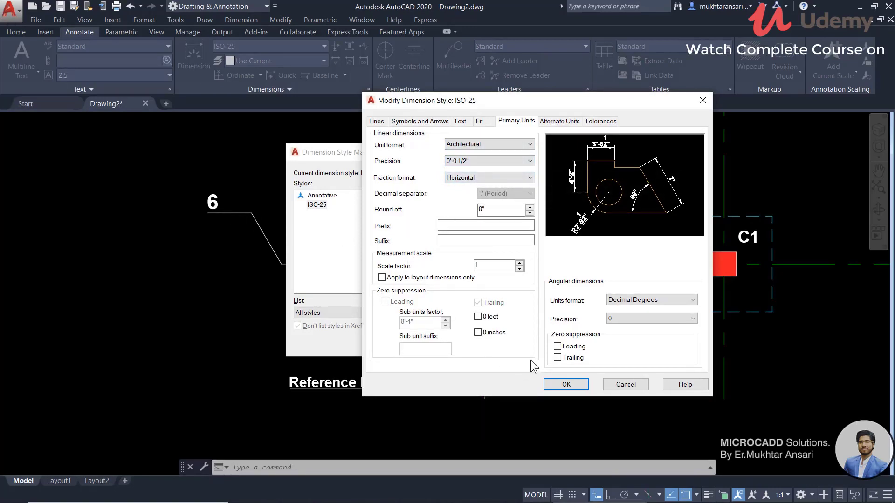
left_click(486, 320)
left_click(485, 335)
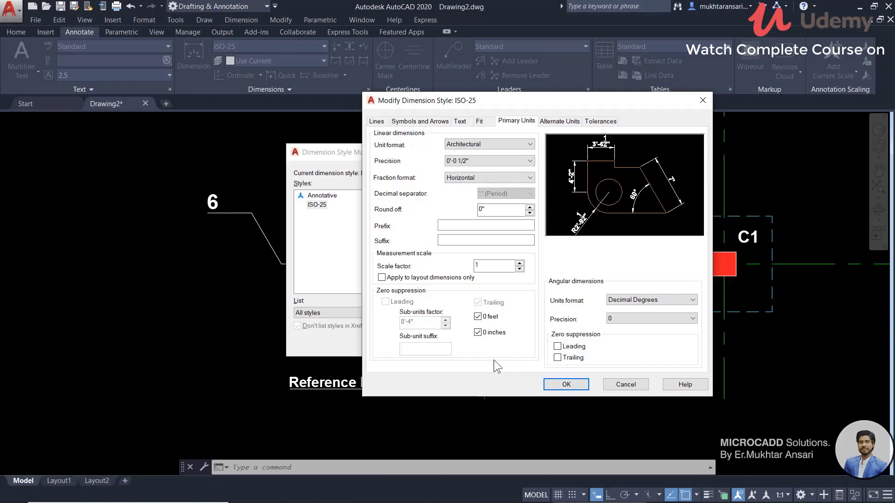
left_click(488, 334)
left_click(565, 385)
left_click(530, 344)
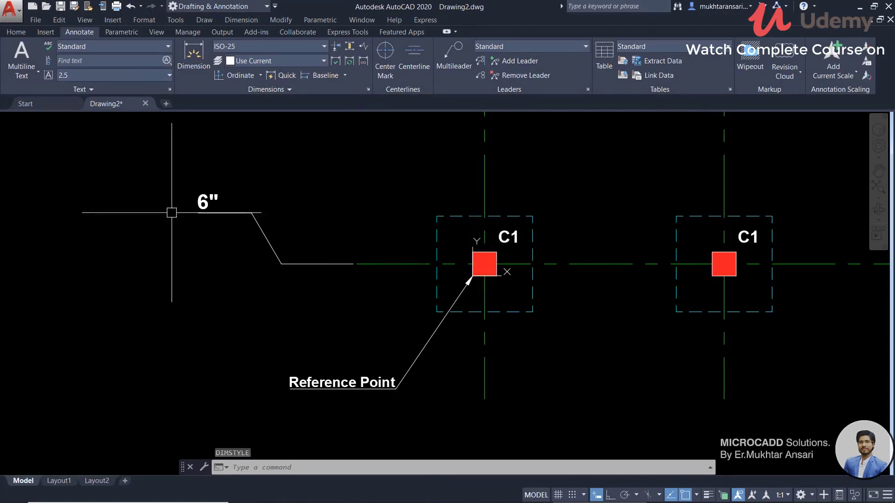
scroll(471, 277, "up", 6)
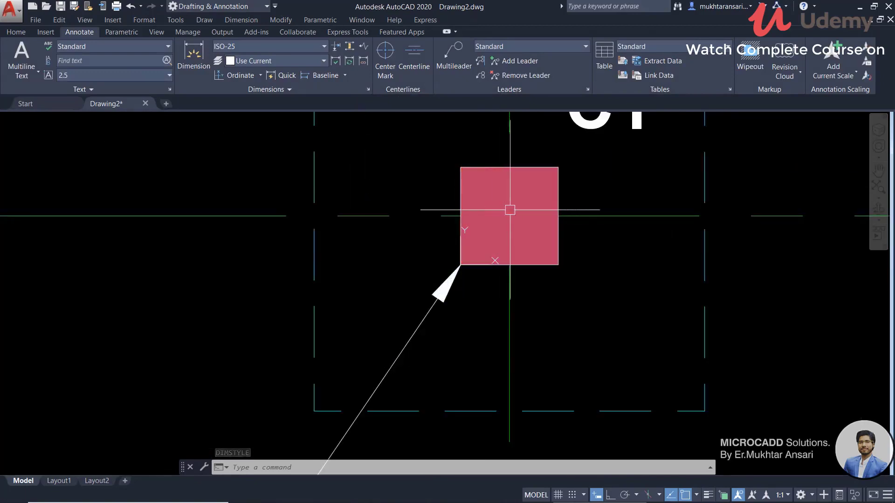
Add the 10'-6" ordinate dimension to the left of the second grid row
scroll(472, 212, "down", 5)
scroll(555, 274, "up", 3)
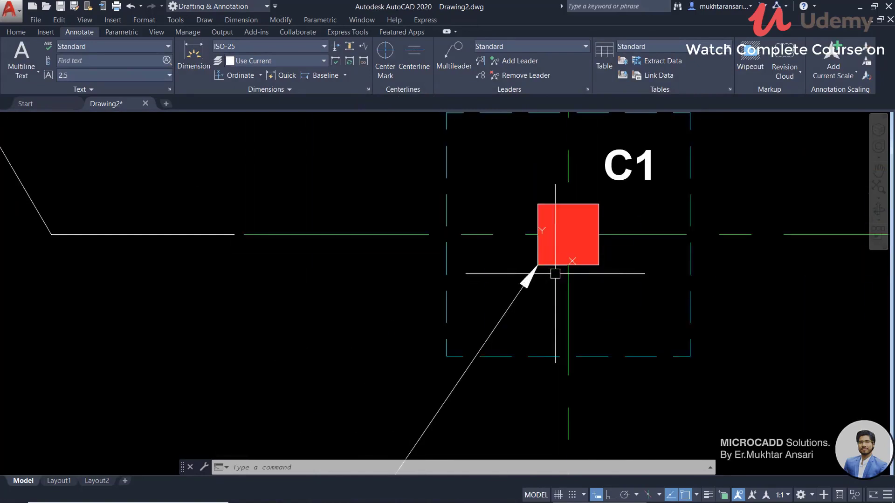
scroll(536, 246, "down", 2)
middle_click_drag(537, 253, 540, 270)
scroll(322, 224, "down", 1)
middle_click_drag(319, 228, 328, 296)
middle_click_drag(377, 262, 358, 280)
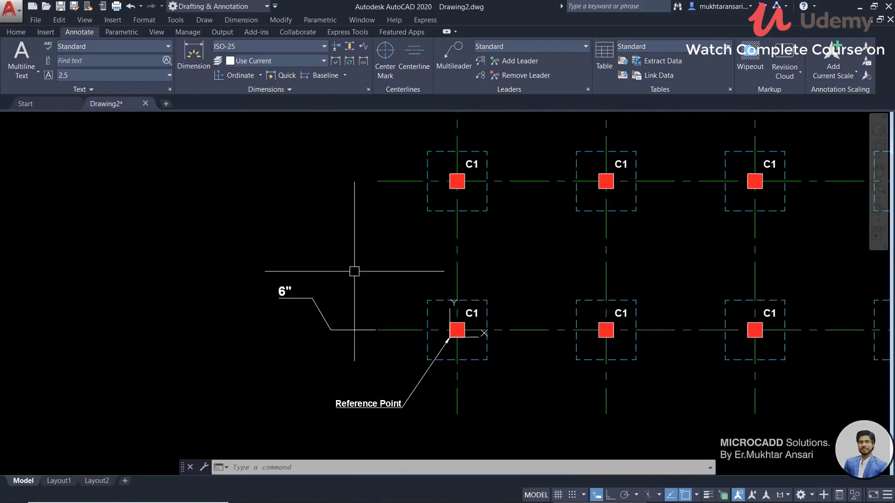
left_click(241, 75)
left_click(376, 181)
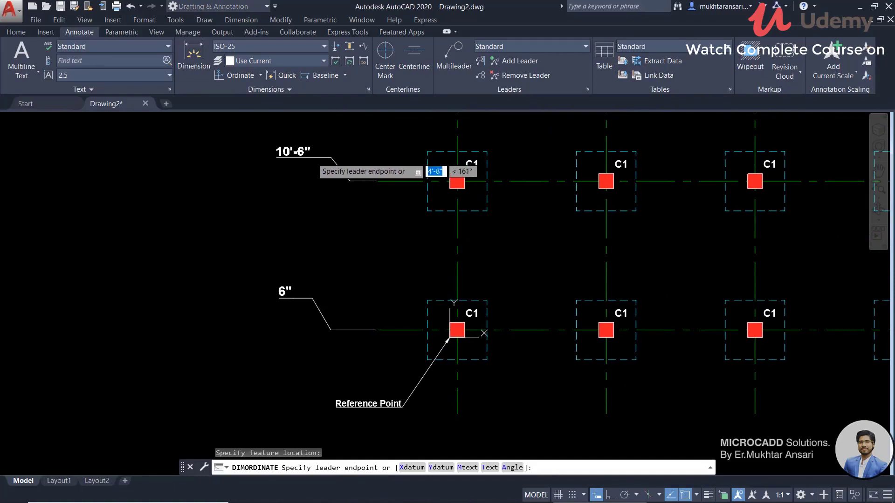
left_click(276, 157)
scroll(326, 233, "down", 3)
scroll(317, 224, "up", 2)
Add the 20'-6" and 30'-6" ordinate dimensions left of the third and fourth rows
key("Return")
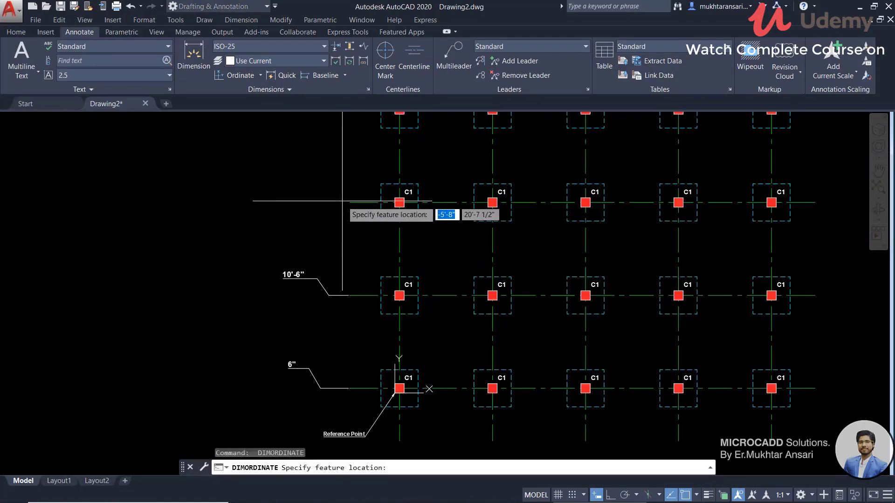
left_click(343, 201)
left_click(303, 188)
middle_click_drag(342, 195, 342, 219)
key("Return")
left_click(349, 135)
middle_click_drag(315, 144, 318, 190)
left_click(314, 164)
middle_click_drag(332, 220, 311, 139)
middle_click_drag(347, 281, 334, 175)
Add 6" and 10'-6" ordinate dimensions below the first two bottom-row columns
scroll(367, 339, "up", 5)
middle_click_drag(367, 340, 365, 287)
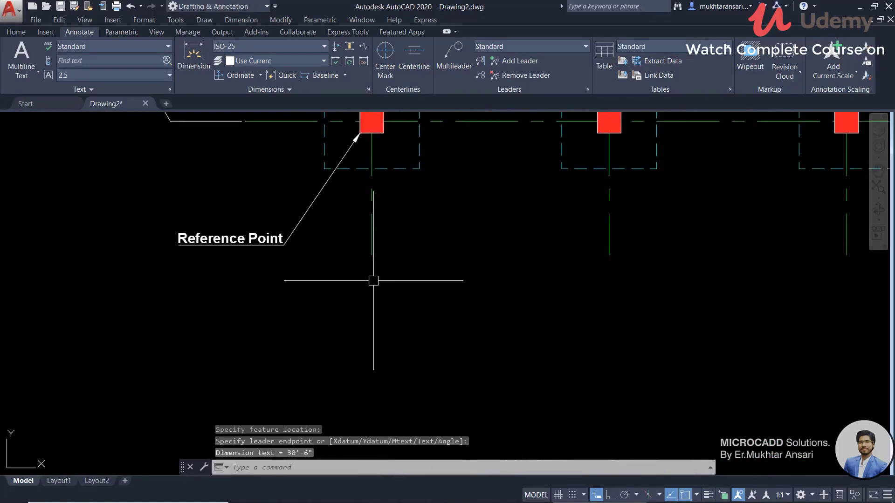
key("Return")
left_click(372, 255)
left_click(333, 386)
scroll(333, 386, "down", 2)
middle_click_drag(388, 354, 376, 305)
key("Return")
left_click(494, 256)
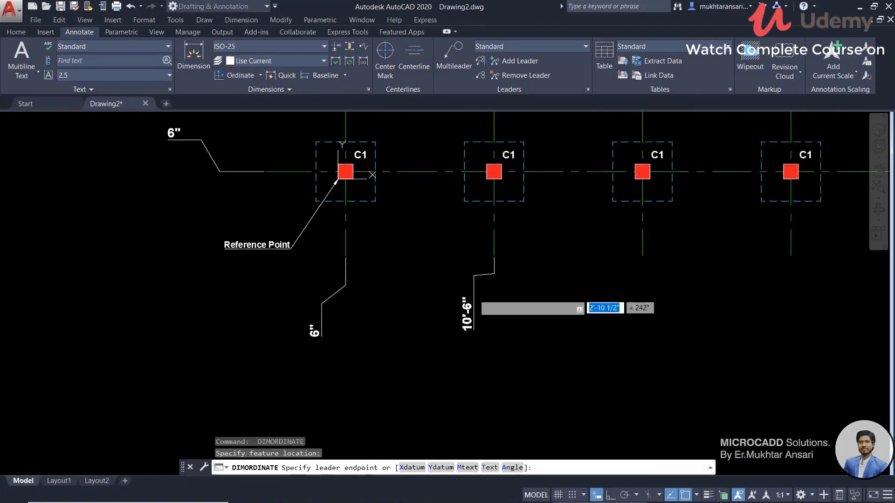
left_click(461, 315)
Add 20'-6", 30'-6" and 40'-6" ordinate dimensions below the remaining bottom columns
key("Return")
left_click(643, 256)
left_click(608, 314)
middle_click_drag(706, 303, 505, 325)
key("Return")
left_click(591, 278)
left_click(561, 343)
key("Return")
left_click(739, 277)
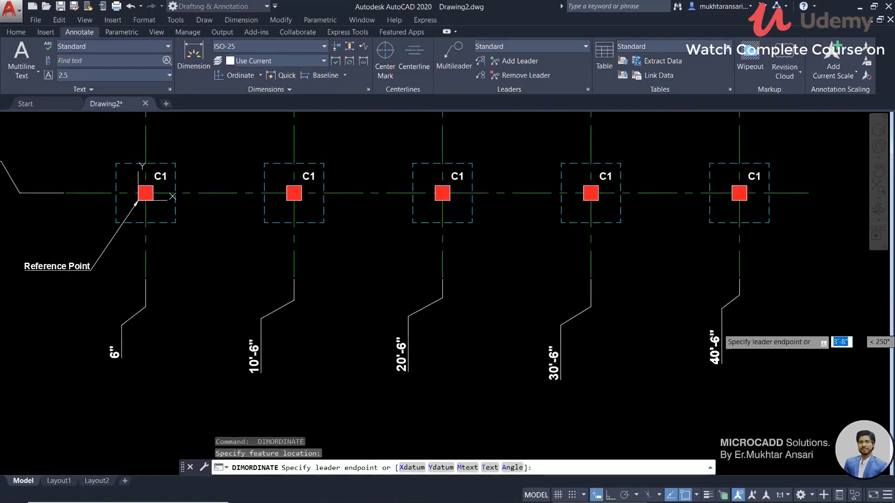
left_click(713, 345)
Add a 40'-6" ordinate dimension left of the top grid row
scroll(658, 319, "down", 4)
middle_click_drag(658, 319, 626, 359)
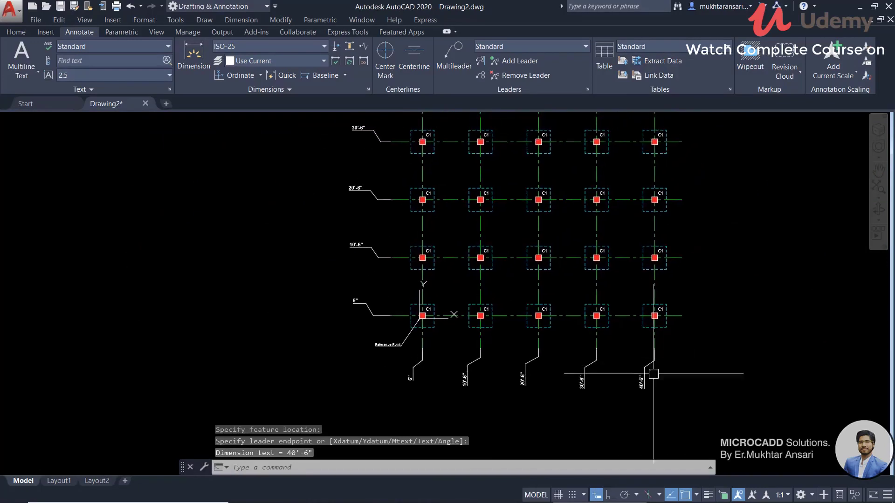
middle_click_drag(425, 236, 374, 302)
key("Return")
left_click(422, 165)
left_click(366, 155)
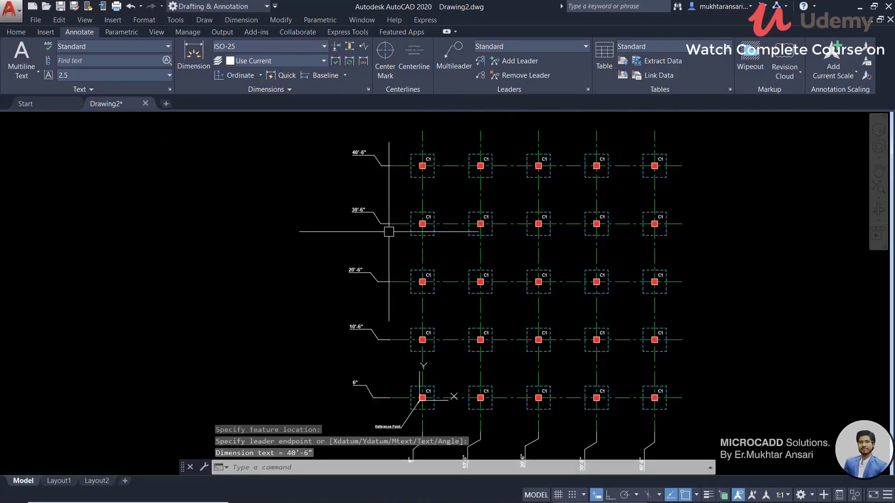
middle_click_drag(390, 208, 389, 146)
middle_click_drag(457, 327, 457, 280)
middle_click_drag(527, 378, 523, 333)
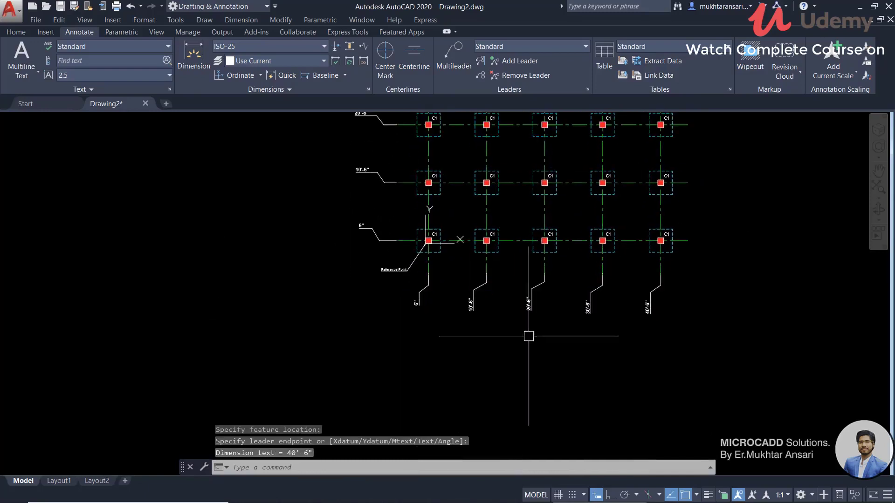
scroll(435, 303, "up", 2)
middle_click_drag(509, 290, 510, 344)
middle_click_drag(477, 294, 486, 329)
scroll(371, 294, "up", 2)
middle_click_drag(376, 286, 378, 314)
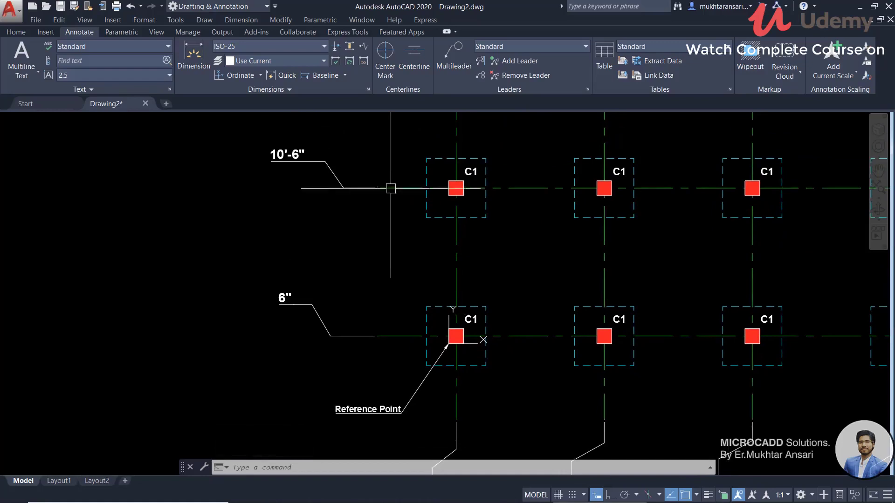
Quick-dimension the horizontal grid lines into a 10' chain placed left of the grid
left_click(260, 75)
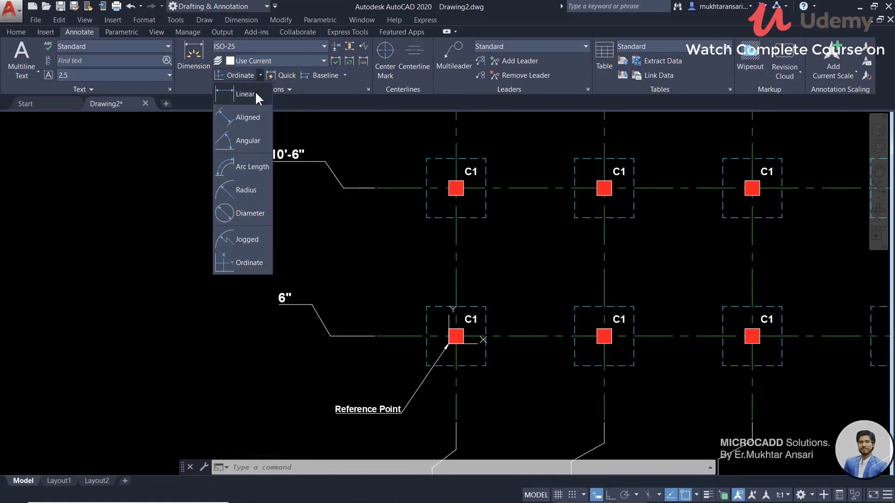
left_click(282, 75)
left_click(401, 336)
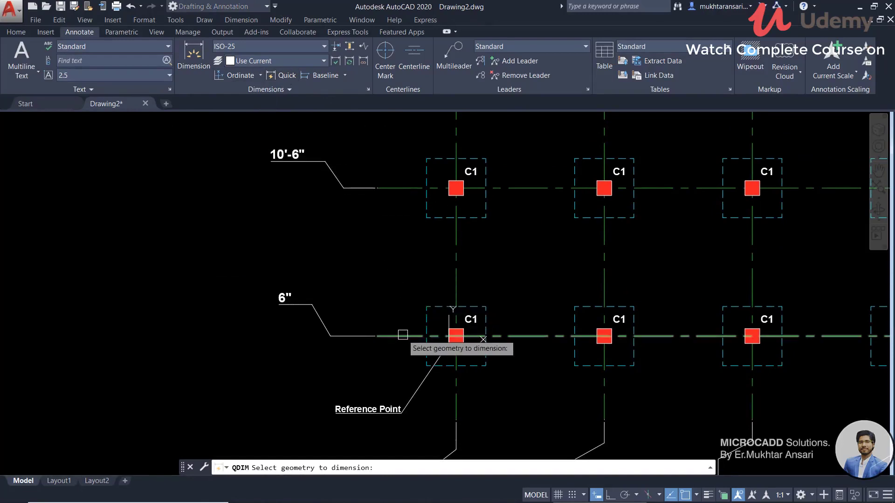
left_click(395, 188)
scroll(396, 188, "down", 3)
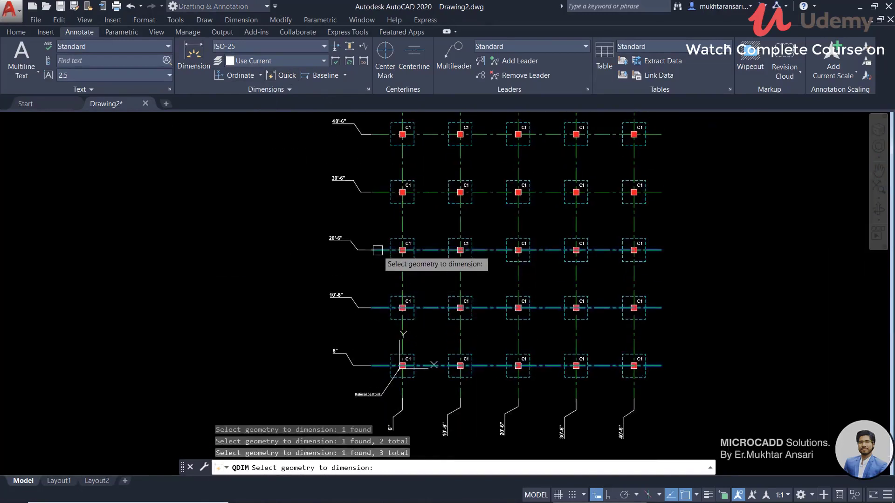
left_click(380, 190)
middle_click_drag(380, 154, 371, 195)
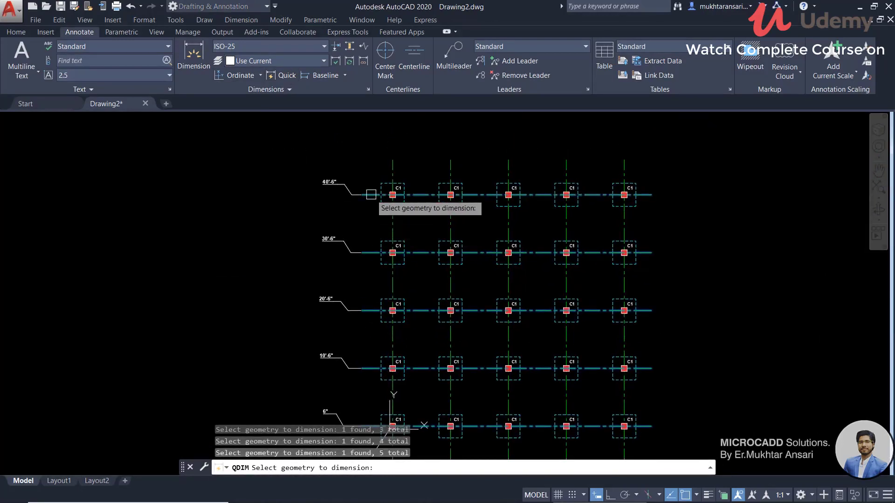
key("Return")
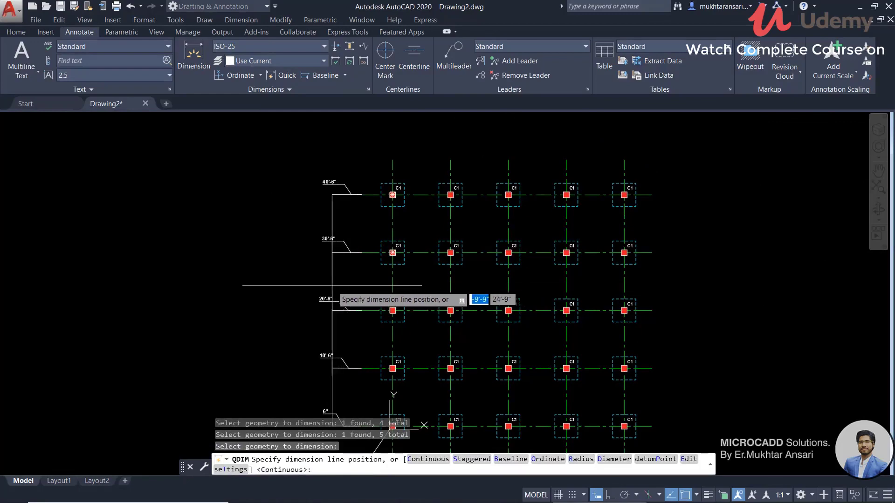
left_click(359, 278)
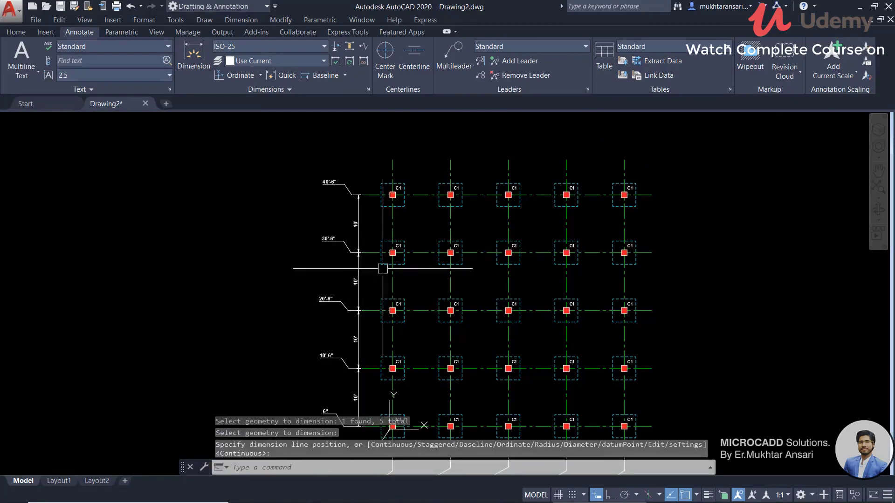
Return the view to the Reference Point column and start a linear dimension
scroll(367, 208, "up", 2)
middle_click_drag(385, 161, 385, 200)
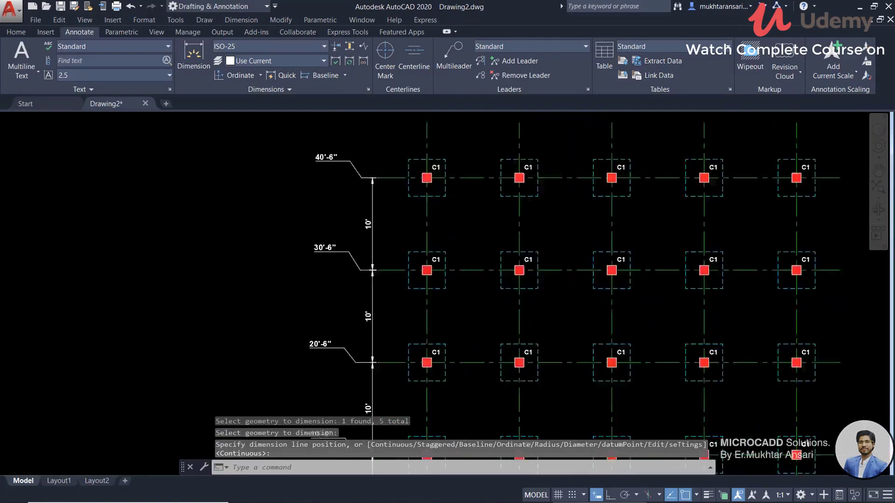
scroll(396, 344, "down", 2)
middle_click_drag(390, 339, 314, 183)
middle_click_drag(366, 371, 365, 314)
scroll(364, 277, "up", 2)
middle_click_drag(363, 277, 337, 291)
scroll(368, 310, "up", 6)
left_click(223, 73)
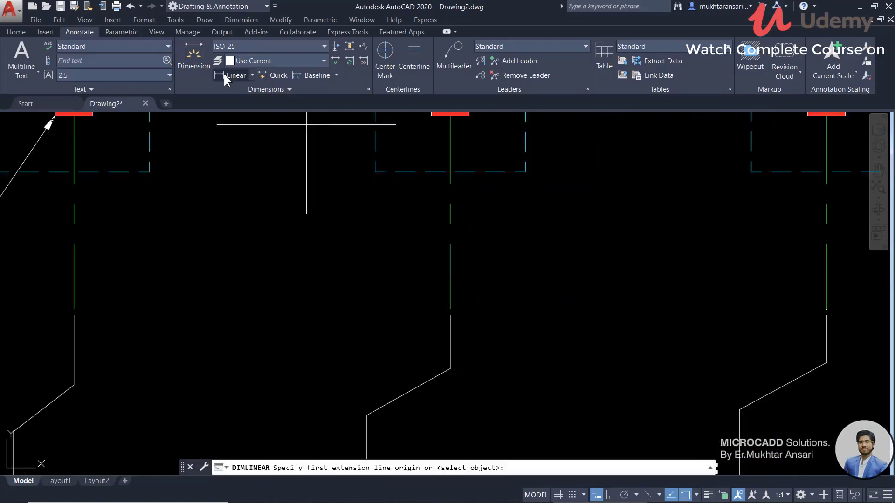
Dimension the first 10' bay between the first two column centerlines, below the columns
left_click(73, 269)
left_click(450, 269)
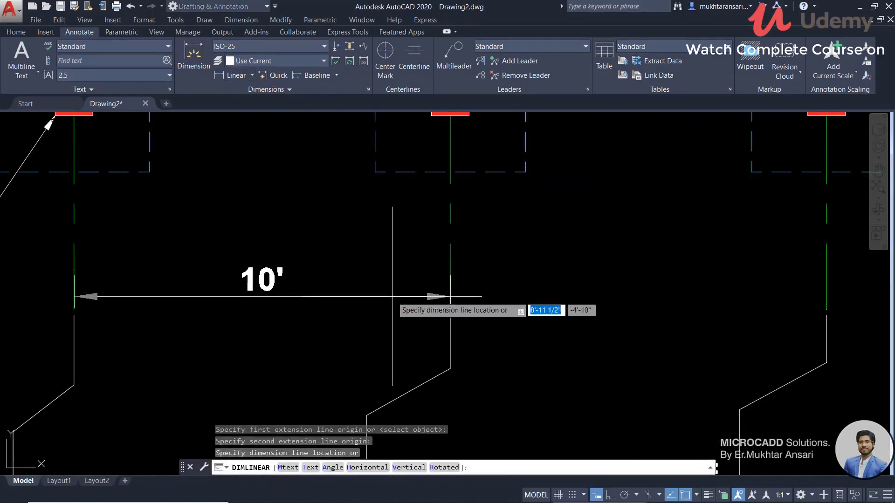
left_click(388, 297)
Continue the chain with further 10' dimensions through the last column
left_click(436, 297)
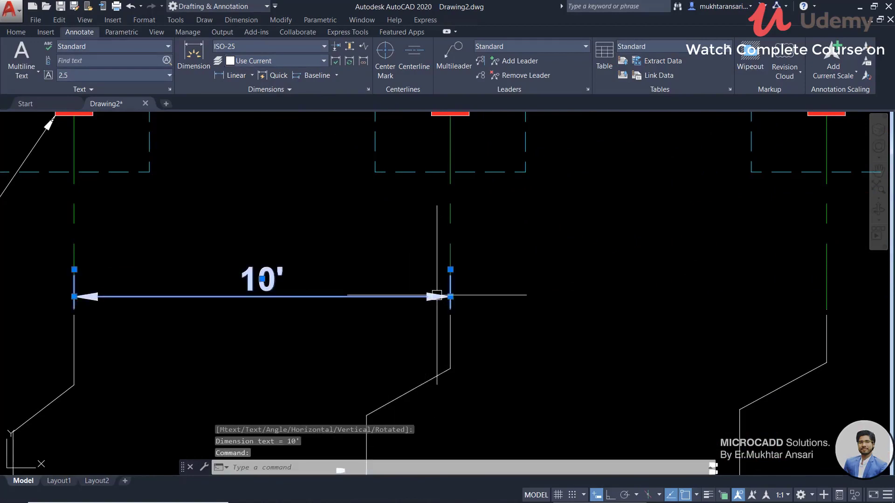
mouse_move(450, 296)
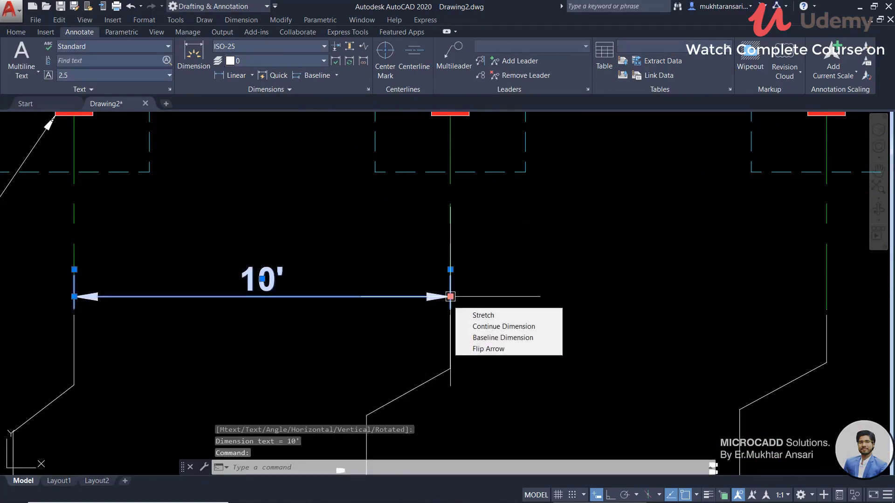
left_click(480, 326)
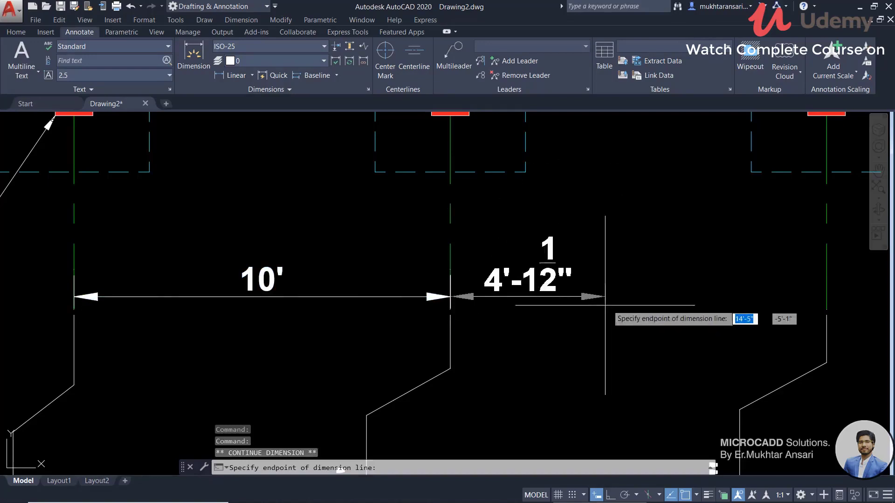
scroll(483, 314, "down", 4)
left_click(564, 309)
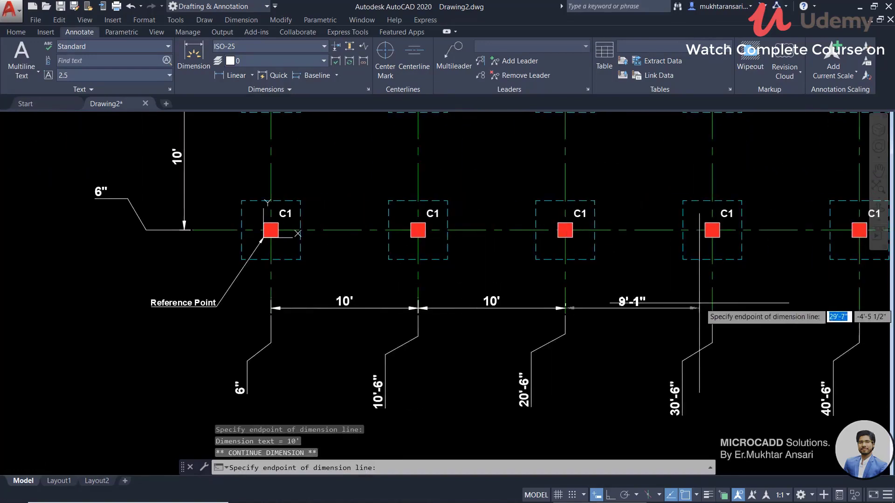
middle_click_drag(731, 311, 571, 313)
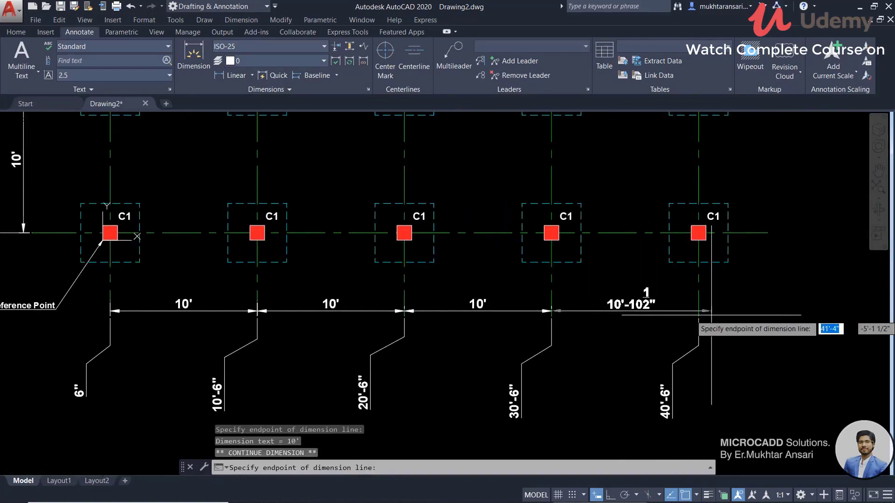
left_click(698, 310)
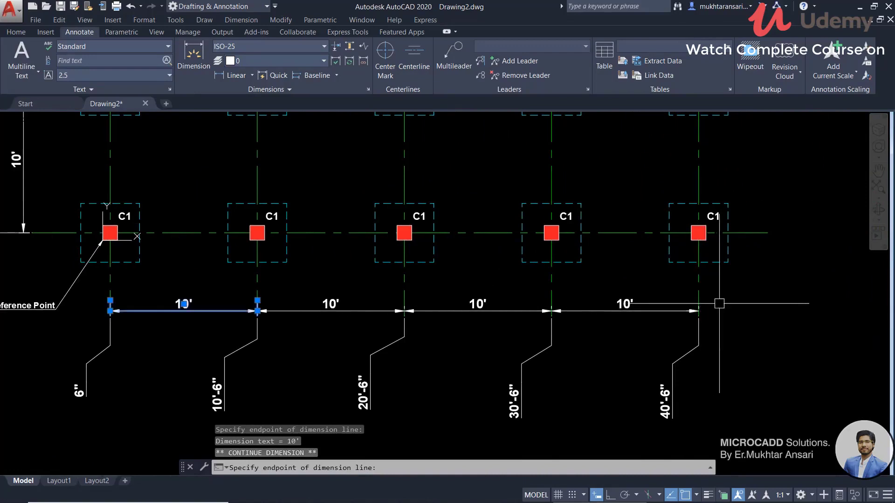
key("Escape")
key("Escape")
Pan and zoom to re-centre the view on the lower grid and its new dimensions
scroll(679, 279, "down", 4)
middle_click_drag(662, 299, 664, 343)
scroll(574, 332, "up", 2)
mouse_move(571, 334)
middle_mouse_down()
mouse_move(511, 294)
mouse_move(461, 336)
middle_mouse_up()
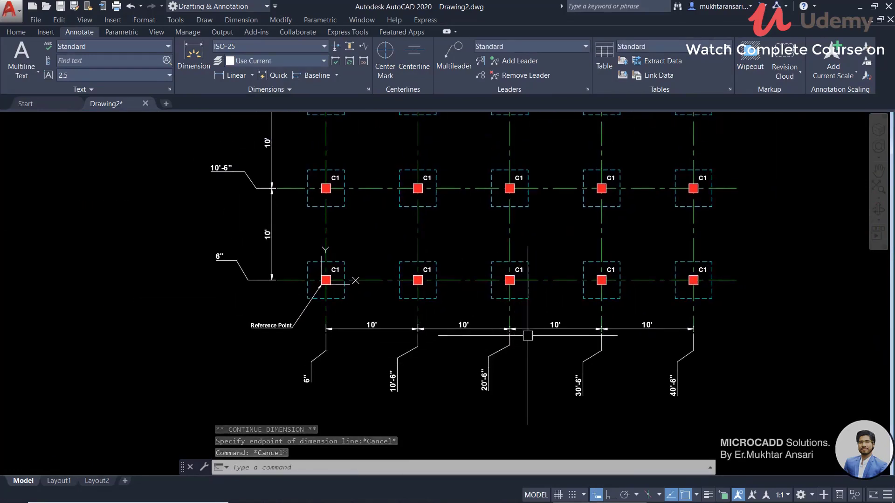
scroll(533, 338, "down", 2)
middle_click_drag(533, 335, 526, 356)
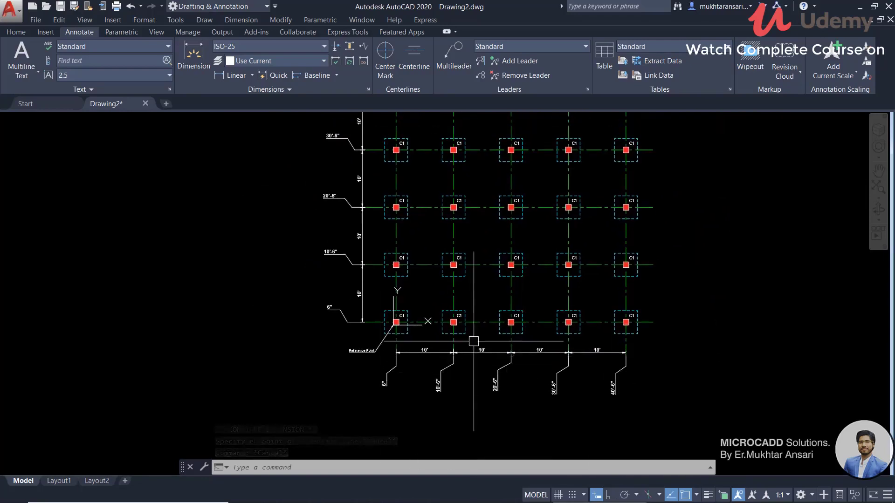
Add a 40' linear dimension from the first to the last column line, below the 10' chain
left_click(231, 75)
scroll(401, 362, "up", 2)
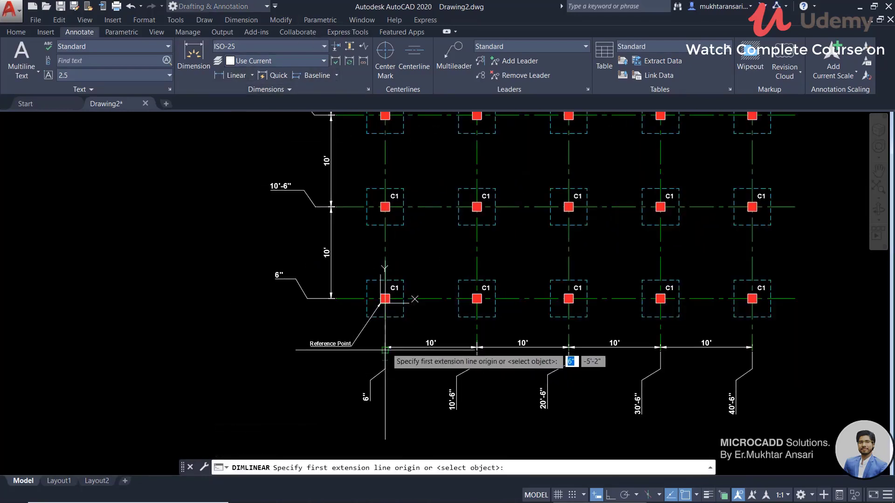
left_click(385, 347)
left_click(752, 347)
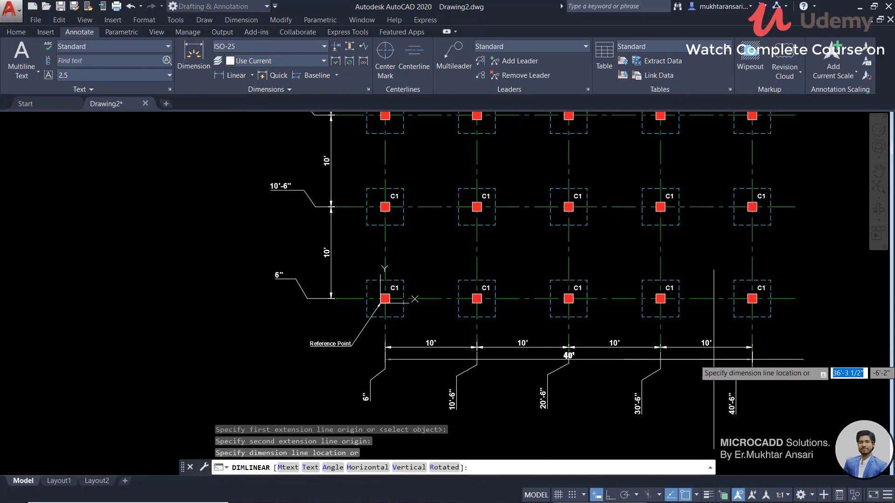
left_click(713, 361)
Pan and zoom around to inspect the dimensions and frame the whole dimensioned grid
middle_click_drag(688, 382, 710, 332)
middle_click_drag(499, 338, 589, 384)
middle_click_drag(364, 264, 374, 311)
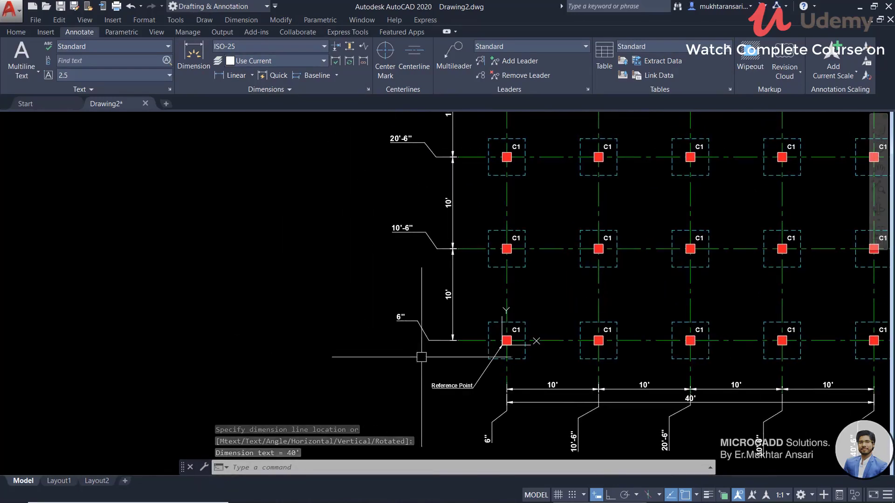
middle_click_drag(579, 383, 483, 244)
middle_click_drag(737, 344, 741, 420)
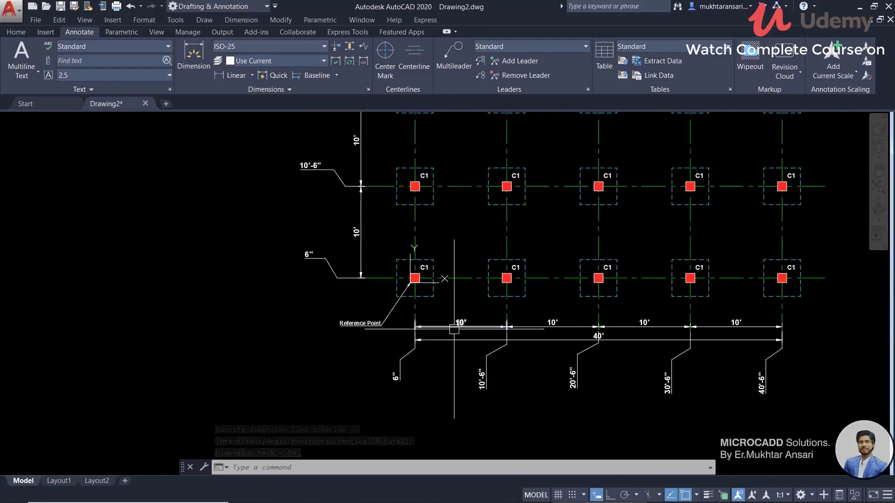
scroll(714, 261, "down", 2)
mouse_move(714, 249)
middle_mouse_down()
mouse_move(684, 296)
mouse_move(579, 295)
mouse_move(533, 248)
mouse_move(506, 273)
middle_mouse_up()
mouse_move(498, 316)
middle_mouse_down()
mouse_move(509, 301)
mouse_move(494, 321)
middle_mouse_up()
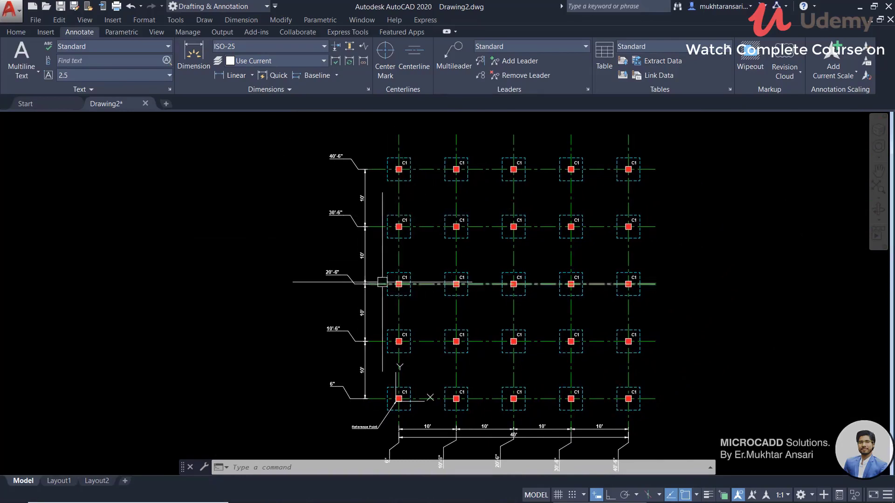
scroll(401, 251, "up", 8)
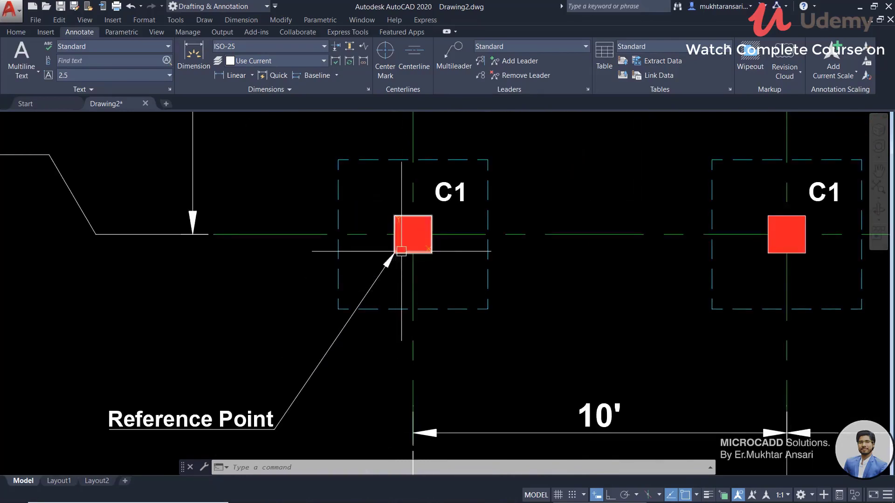
scroll(401, 251, "down", 7)
scroll(437, 197, "up", 8)
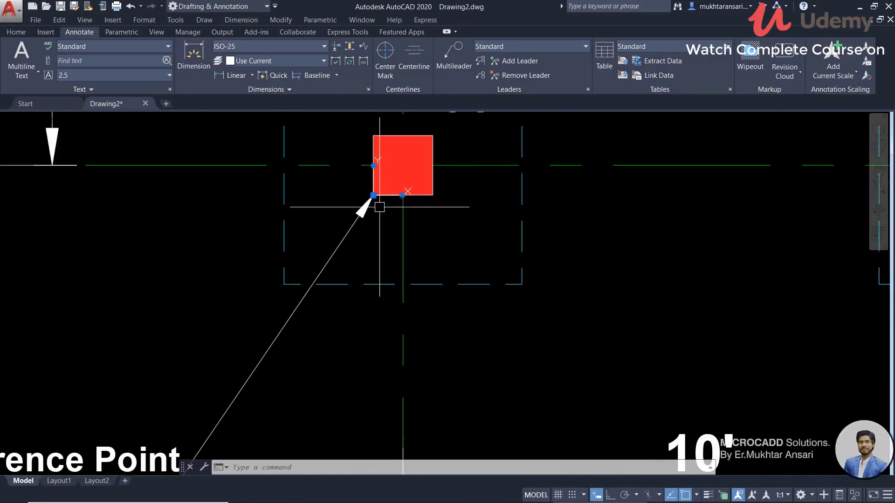
key("Escape")
scroll(379, 210, "down", 4)
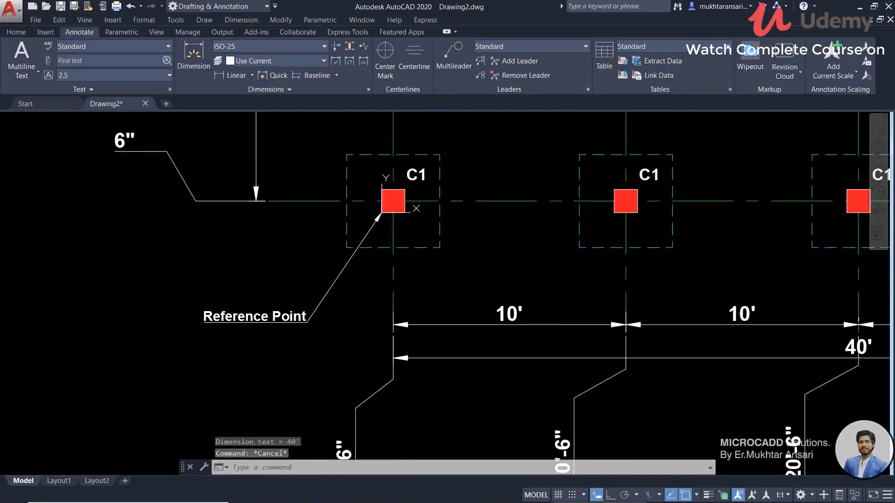
scroll(385, 375, "down", 6)
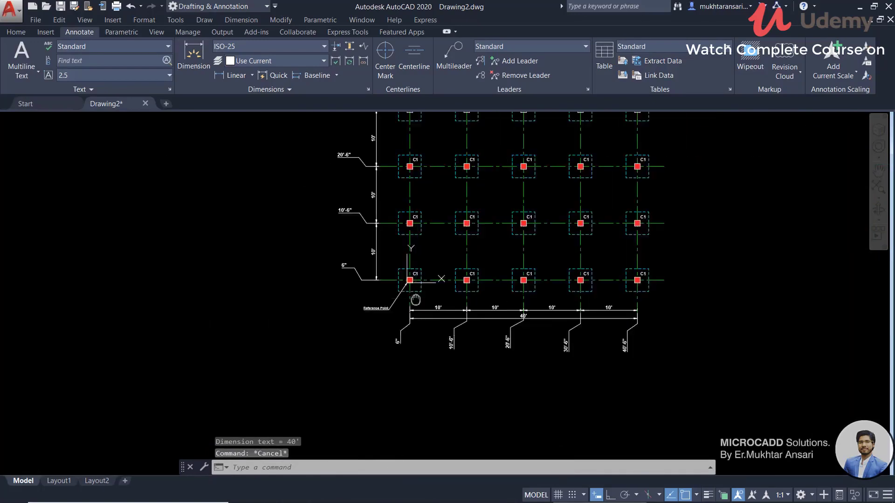